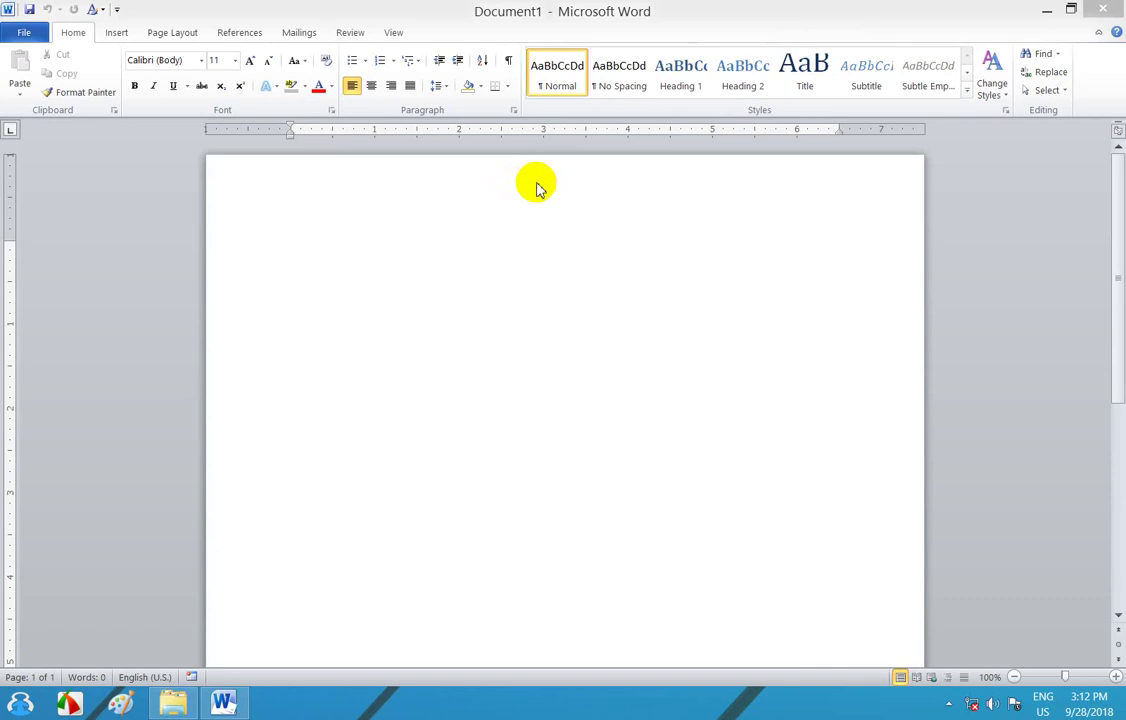
Insert an empty 3x3 table from the Insert tab's Table grid
left_click(116, 33)
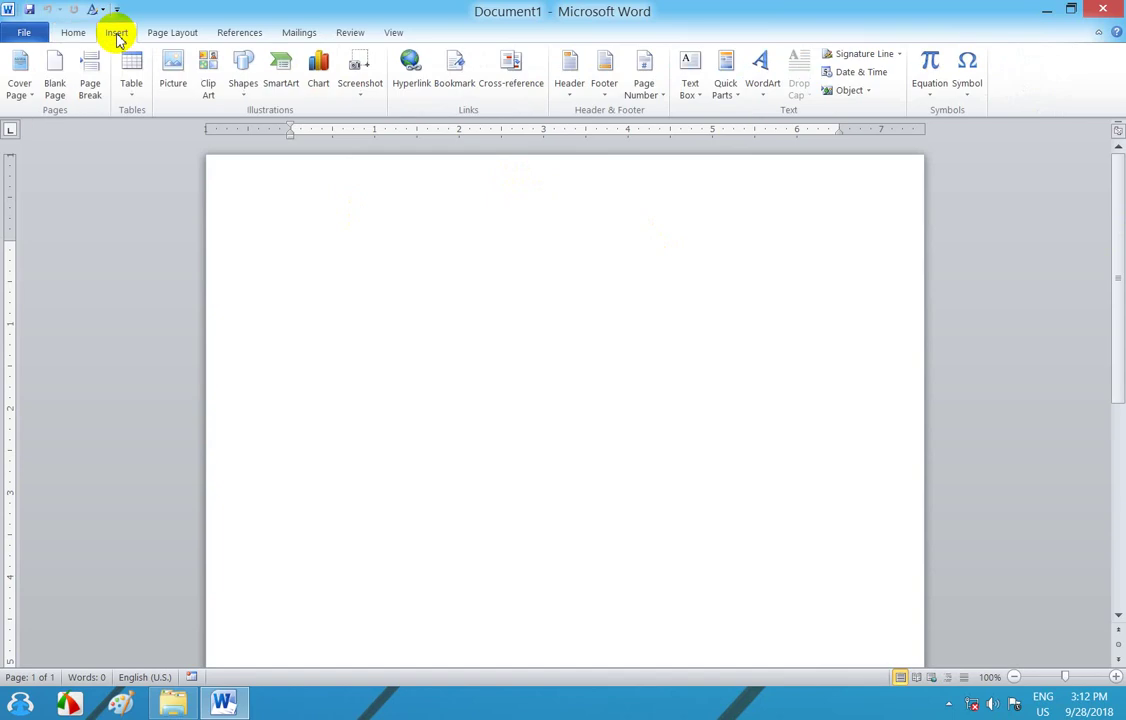
left_click(132, 90)
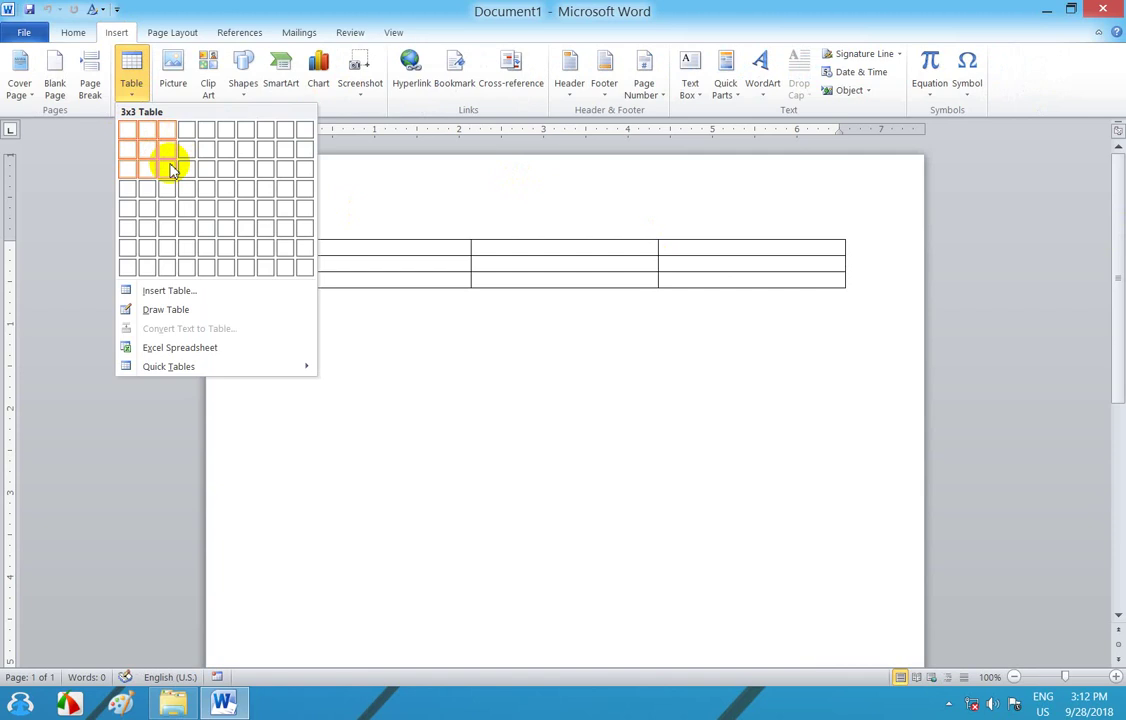
left_click(170, 166)
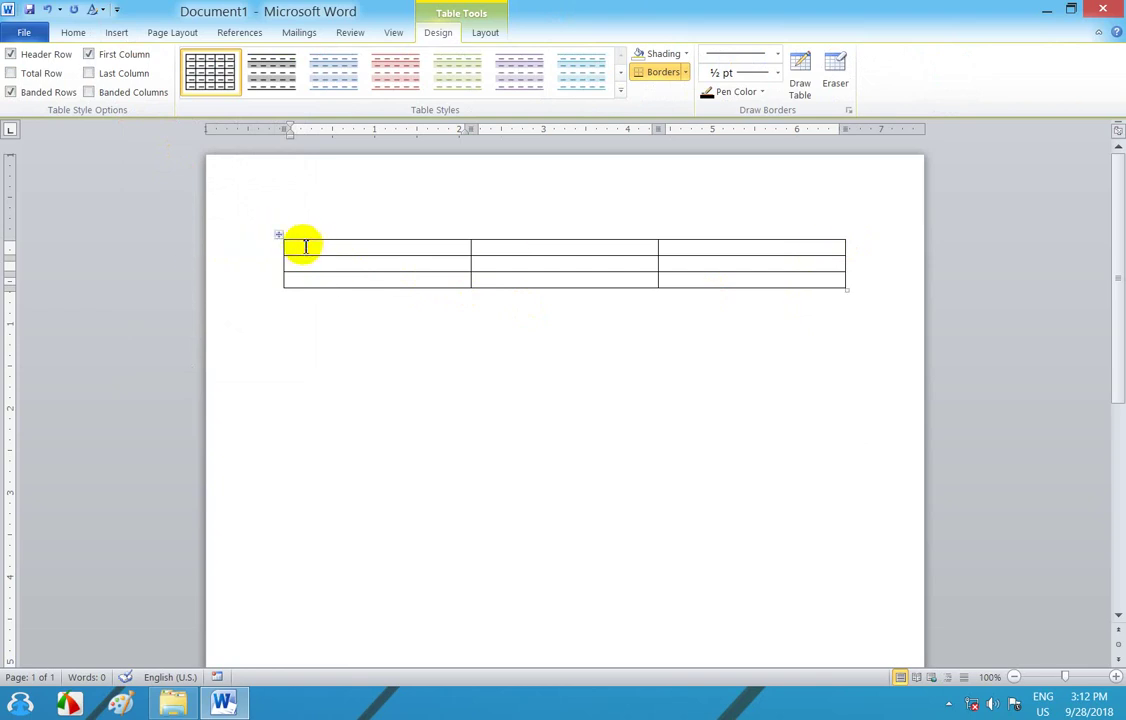
Set the first cell's font to Zawgyi-One and grow its size to 18
left_click(73, 32)
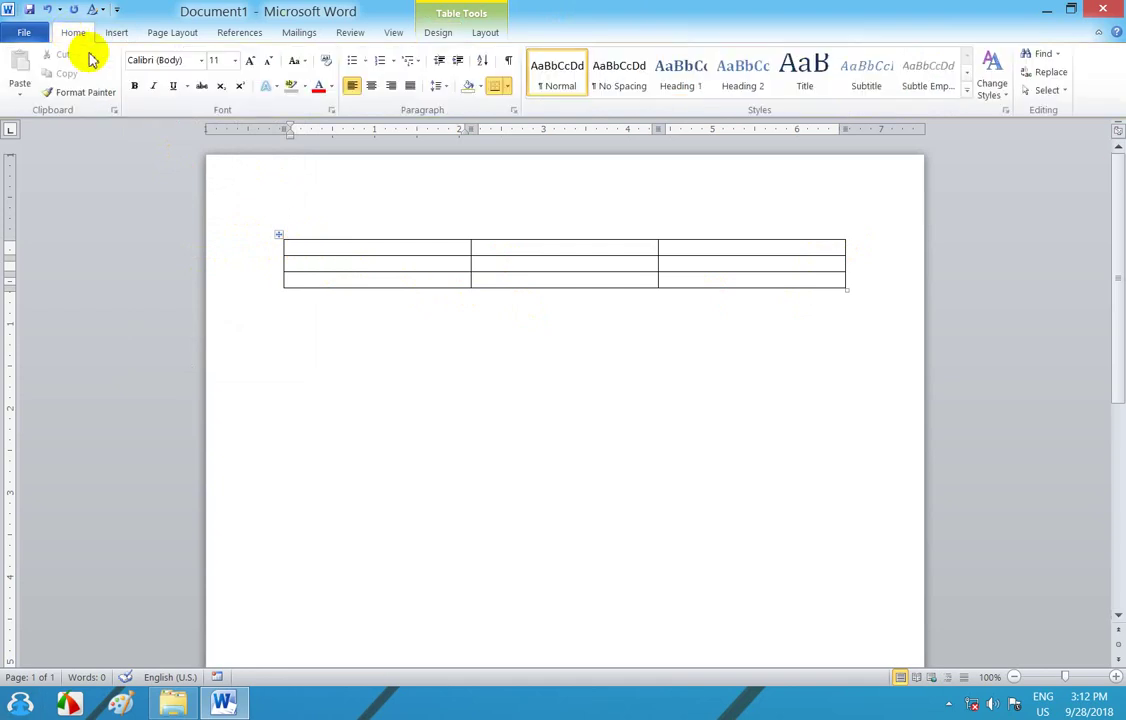
left_click(168, 62)
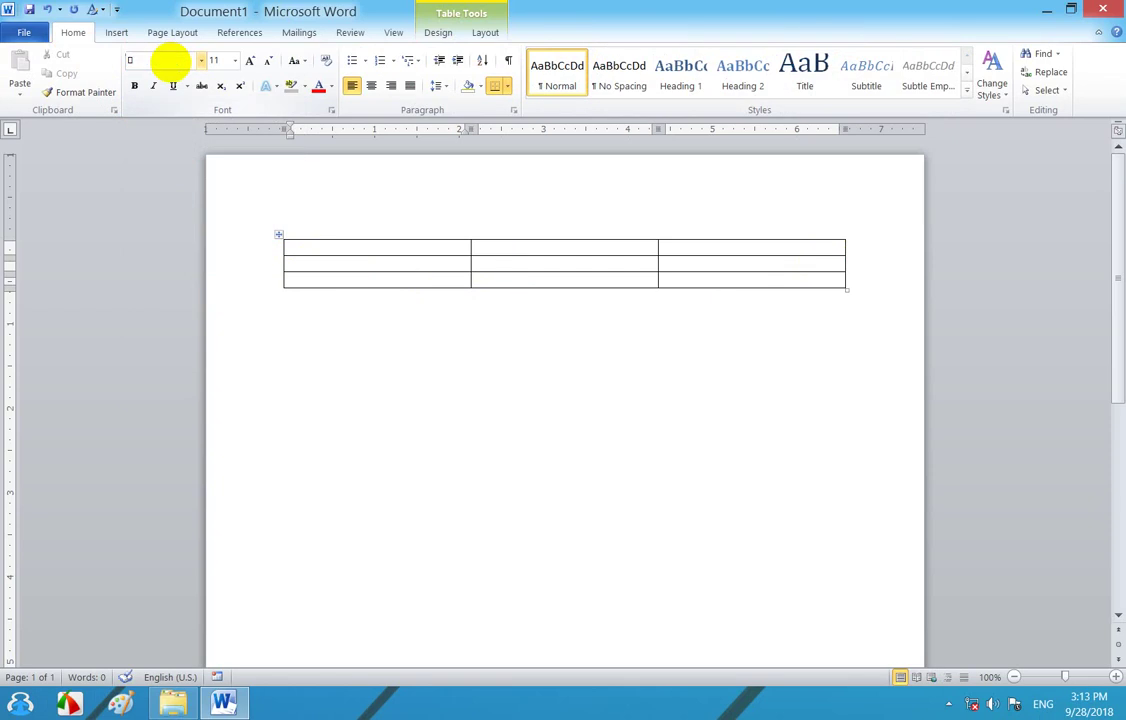
type("Zawgyi-One")
key("Return")
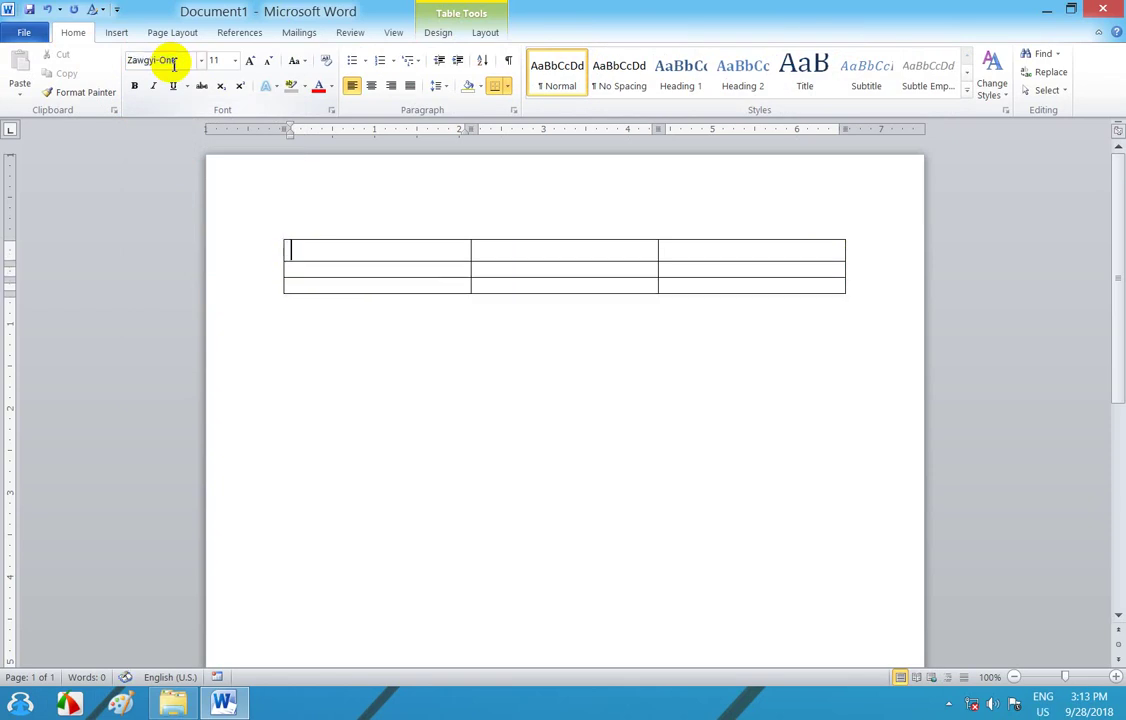
left_click(247, 63)
left_click(249, 63)
left_click(249, 63)
left_click(249, 62)
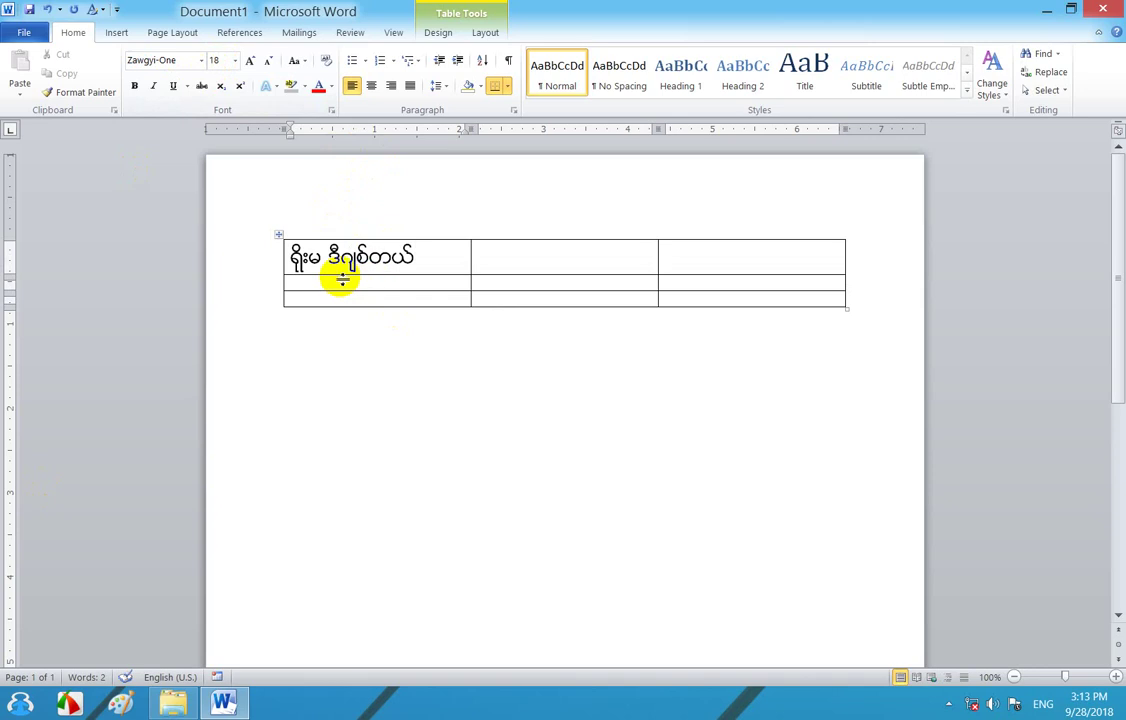
Type ရိ in the table, then copy the Burmese phrase from the first cell
left_click(484, 255)
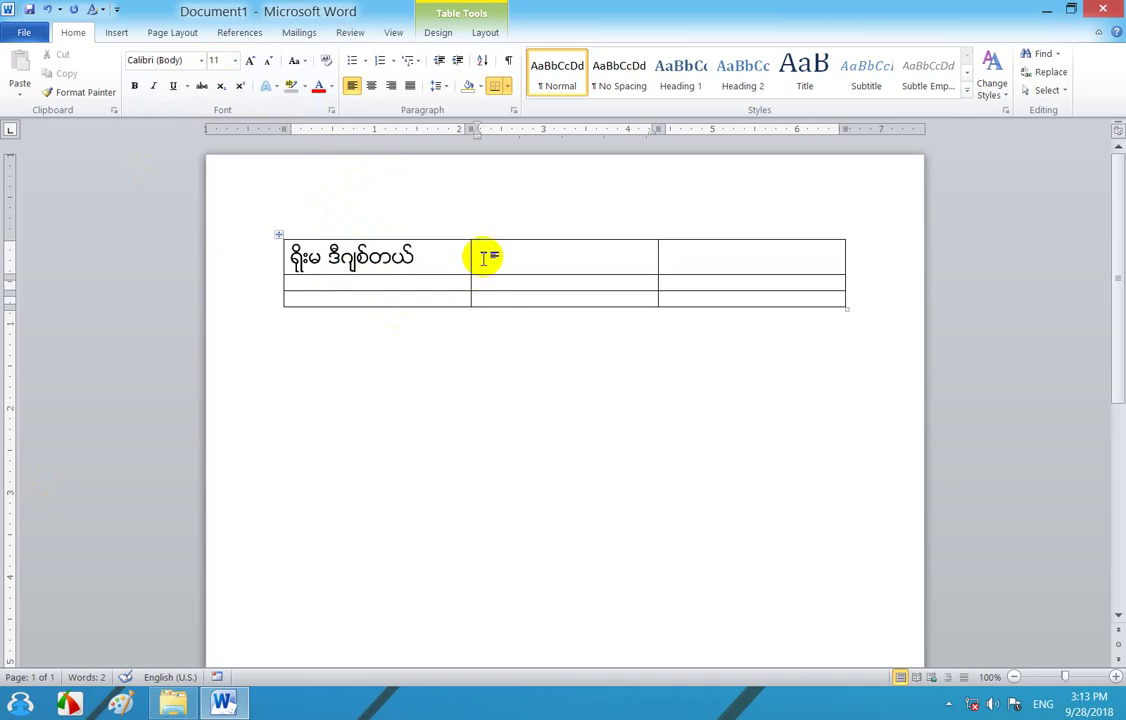
type("ရိ")
left_click_drag(422, 258, 285, 260)
key("ctrl+c")
Paste the phrase into the second and third cells of row 1
left_click(512, 262)
key("ctrl+v")
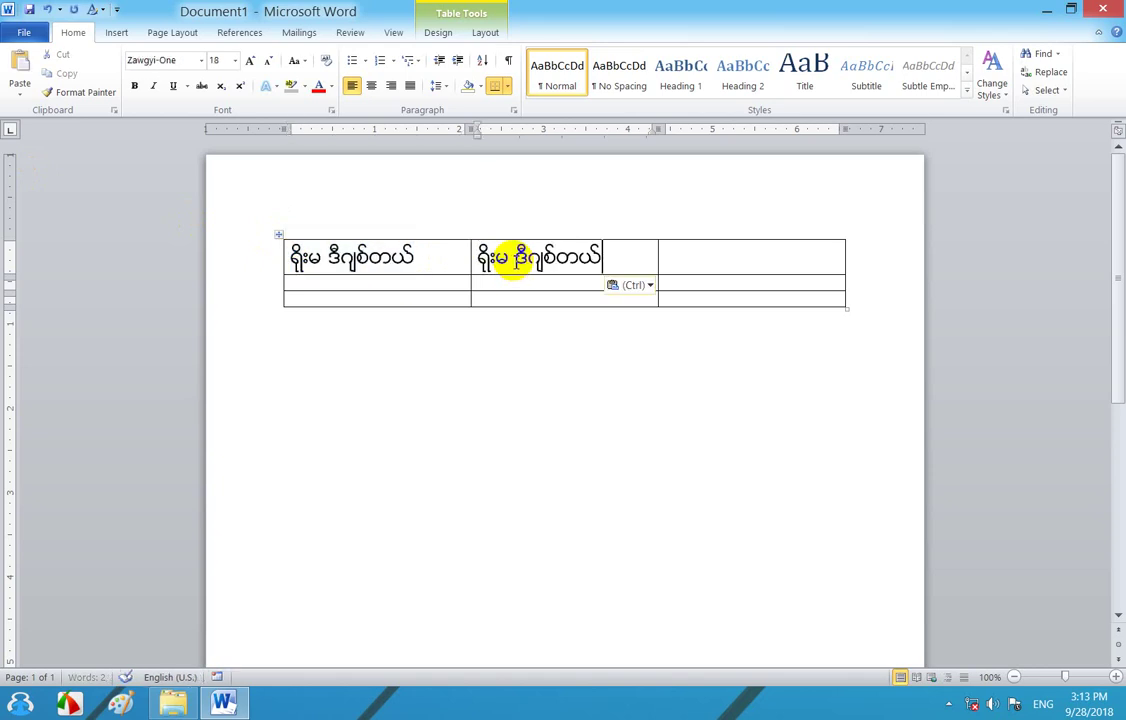
left_click(672, 257)
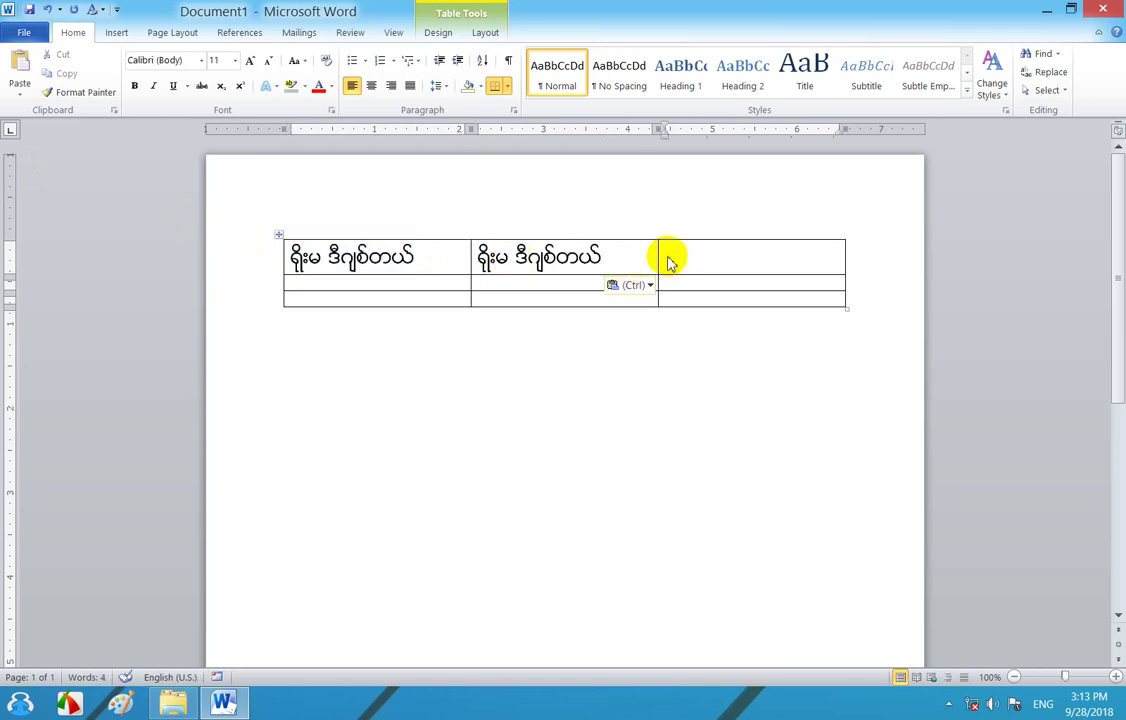
key("ctrl")
left_click(668, 258)
key("ctrl+v")
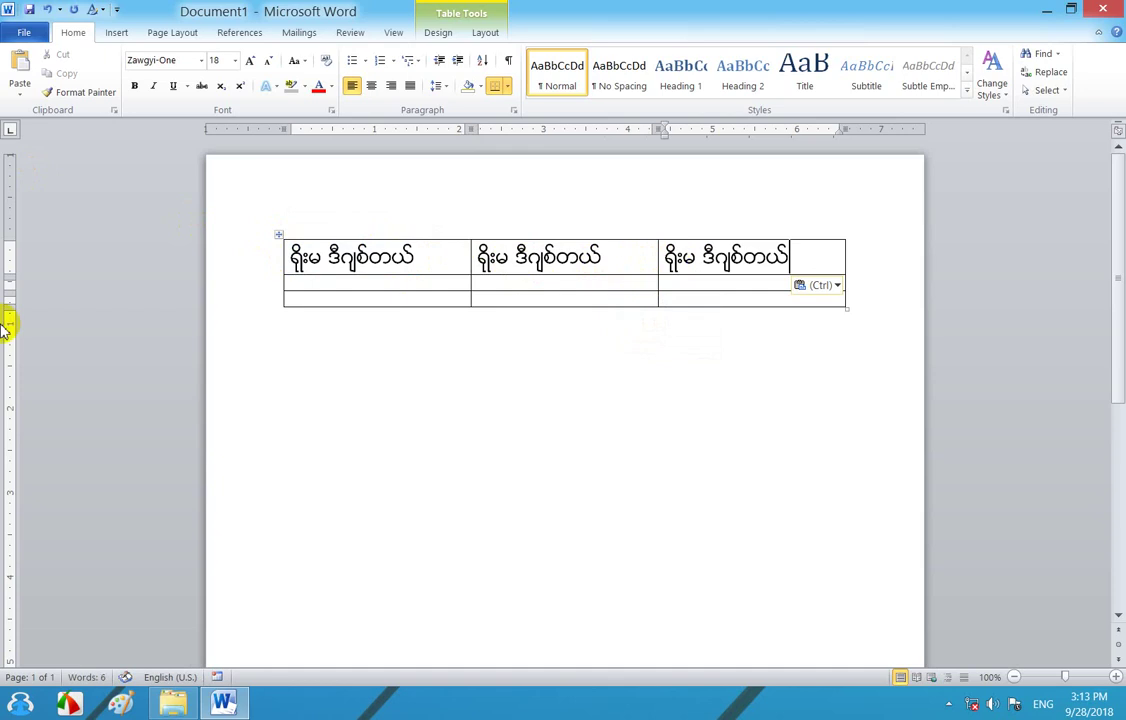
Paste the phrase into all three cells of row 2
left_click(347, 288)
key("ctrl+v")
left_click(510, 290)
key("ctrl+v")
left_click(680, 297)
key("ctrl+v")
Paste the phrase into row 3's three cells, adding an extra ခ in the first
left_click(347, 316)
key("ctrl+v")
type("ခ")
left_click(525, 325)
key("ctrl+v")
left_click(686, 324)
key("ctrl+v")
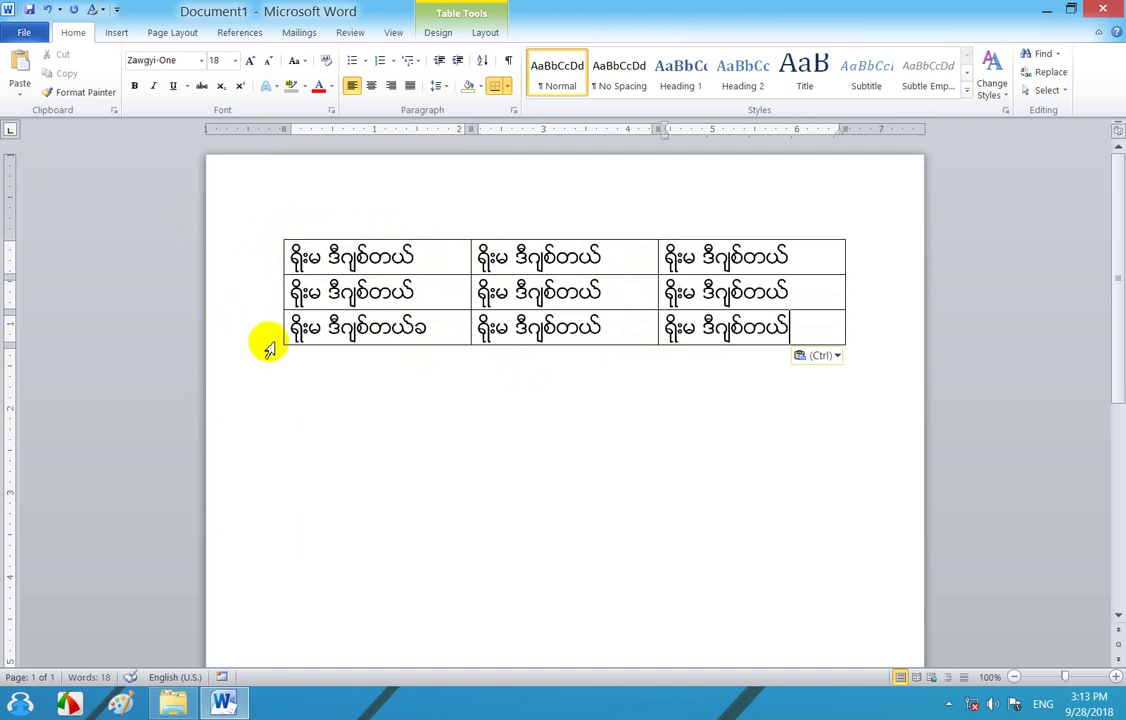
Shrink the whole table's text three sizes, then grow it two sizes to 12
left_click_drag(260, 258, 271, 334)
left_click(267, 62)
left_click(267, 62)
left_click(267, 62)
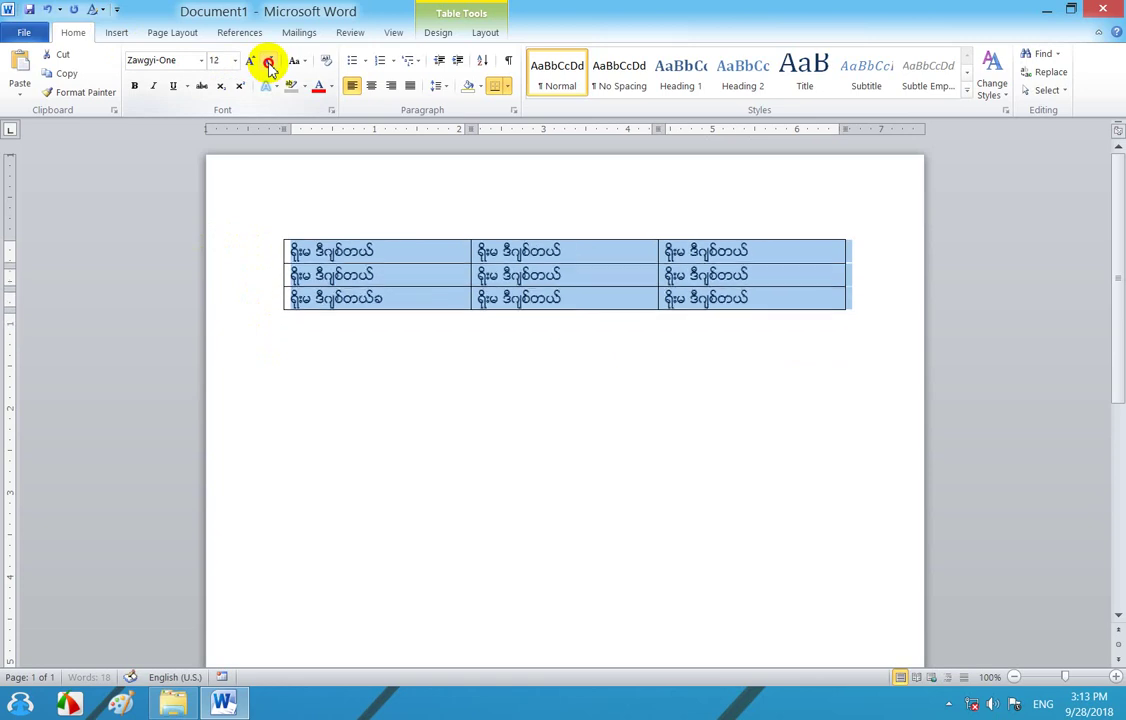
left_click(267, 62)
left_click(267, 62)
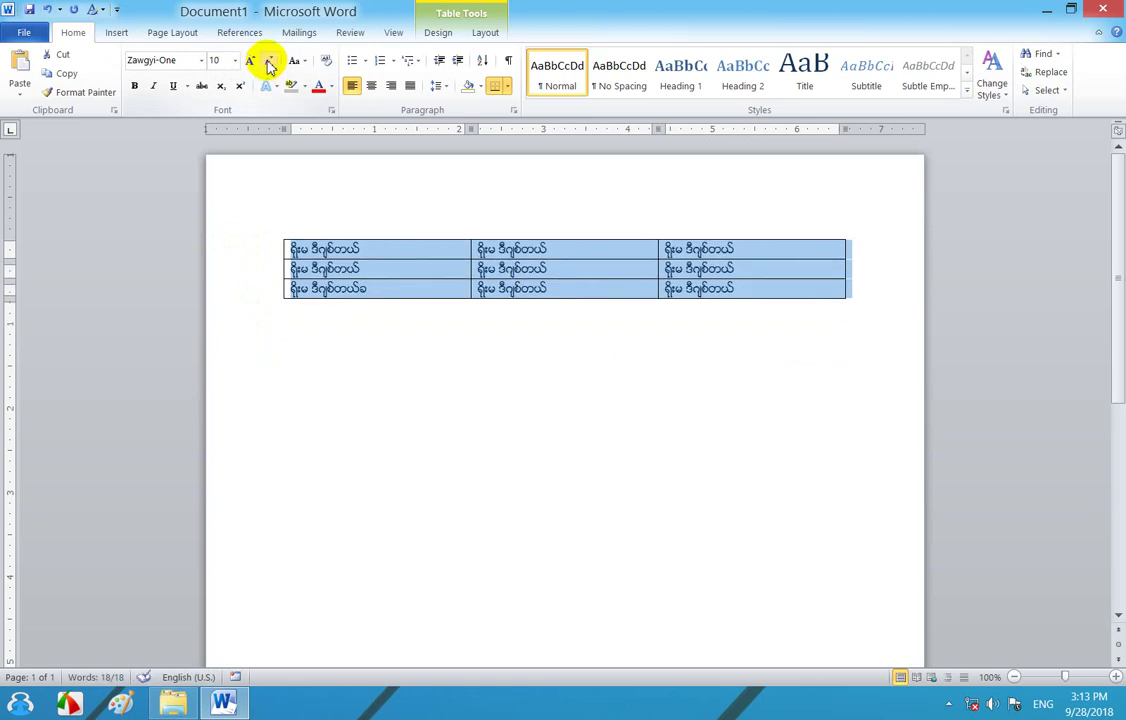
left_click(248, 61)
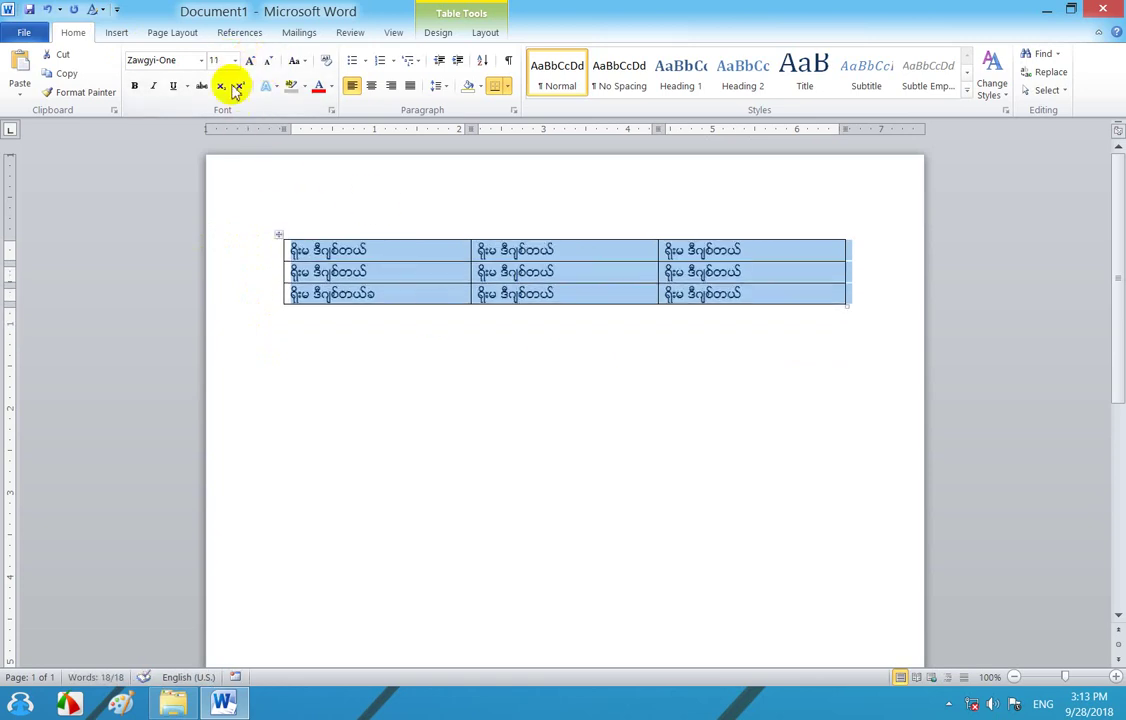
left_click(250, 61)
left_click(512, 355)
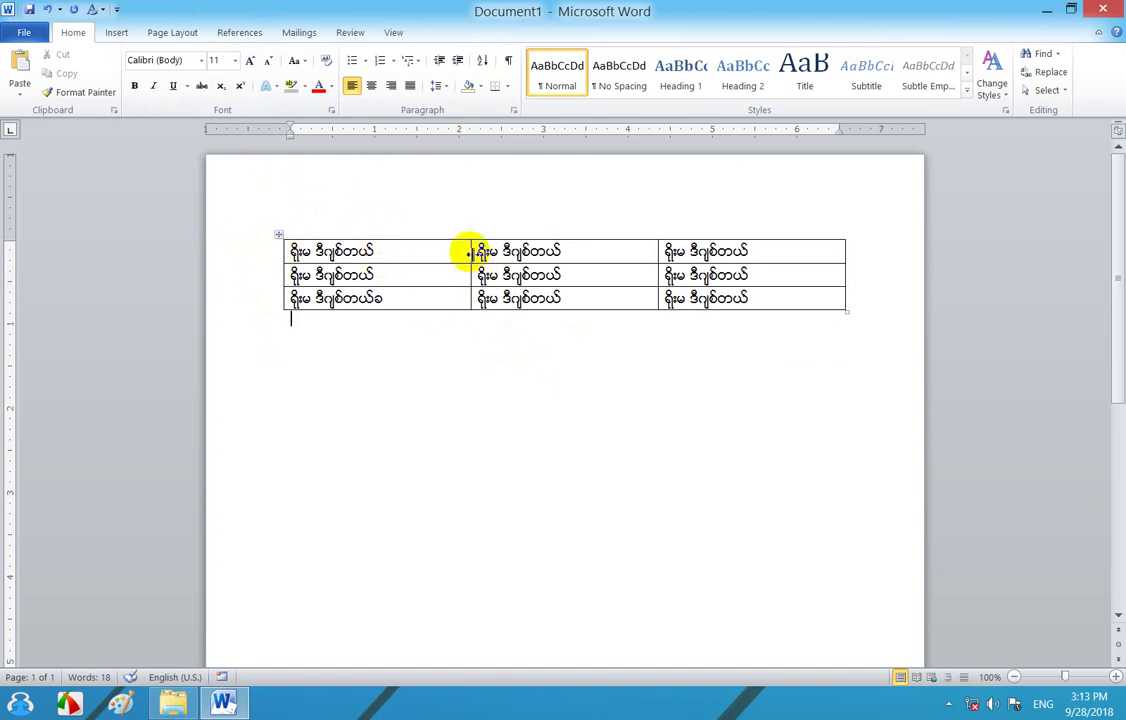
Drag the three column borders left to fit the text and delete the bottom-left cell's stray character
left_click_drag(470, 251, 407, 254)
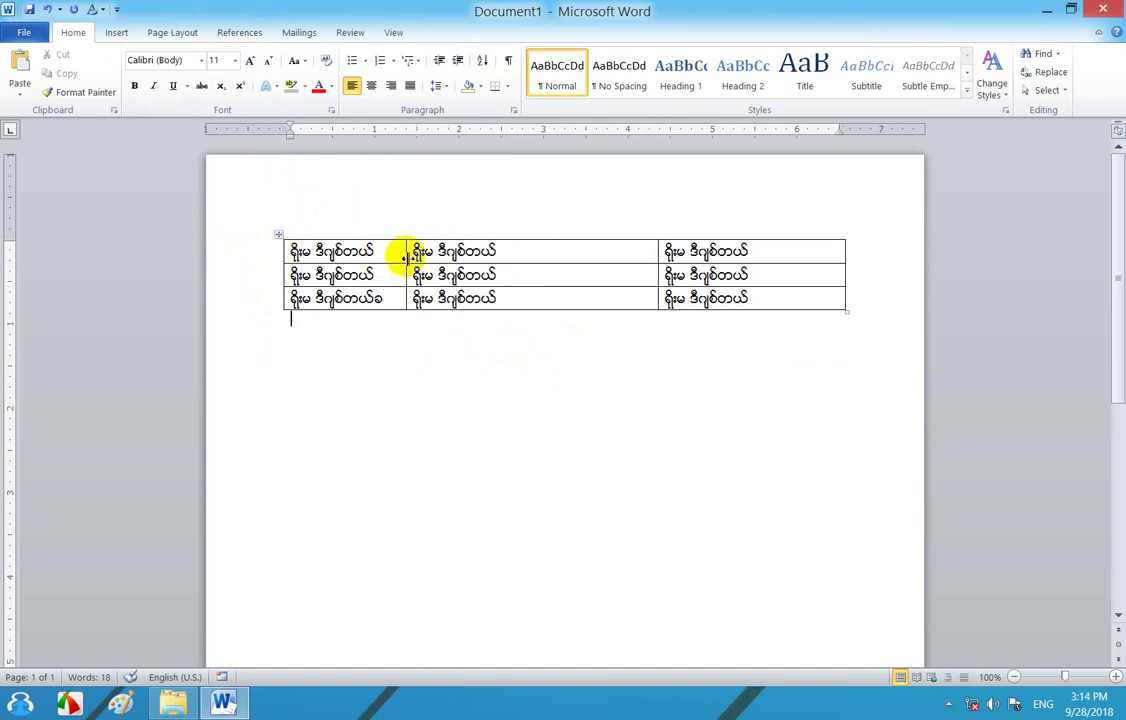
left_click(384, 300)
key("BackSpace")
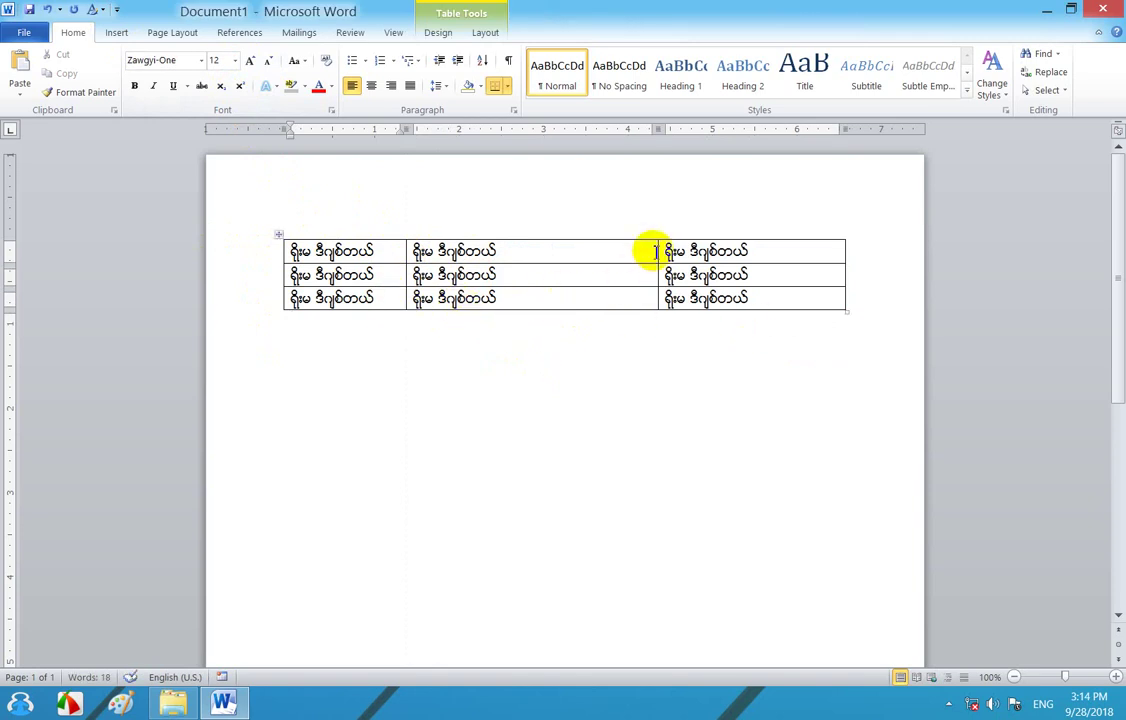
left_click_drag(657, 251, 520, 261)
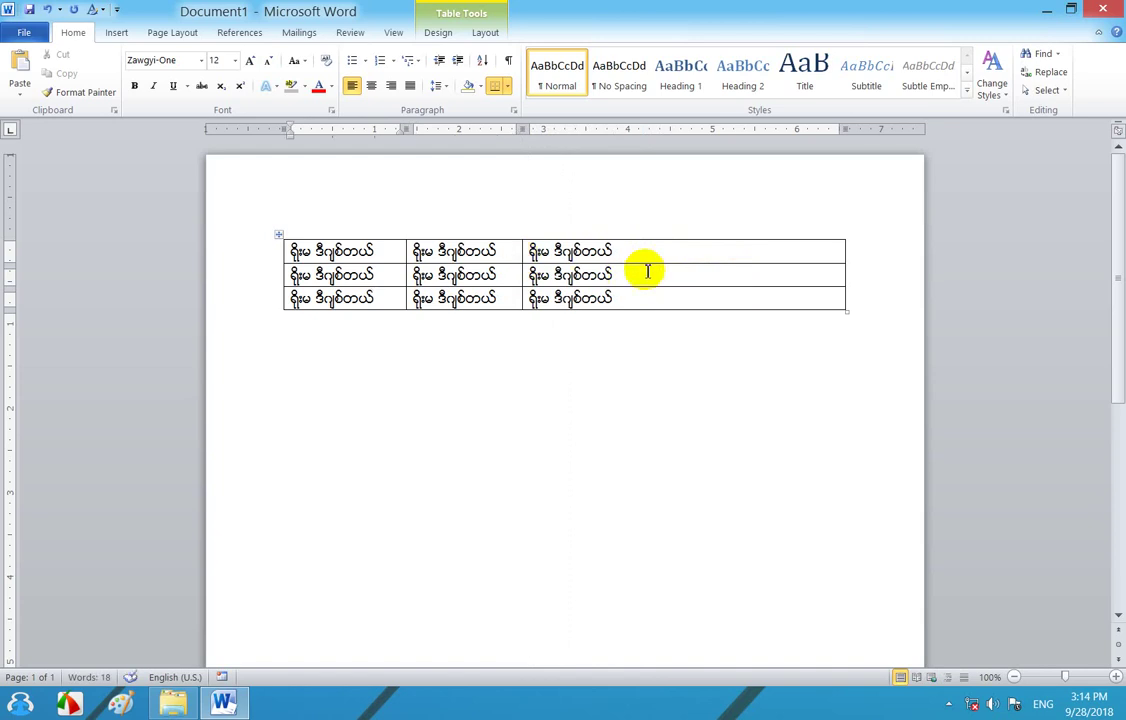
left_click_drag(846, 252, 645, 263)
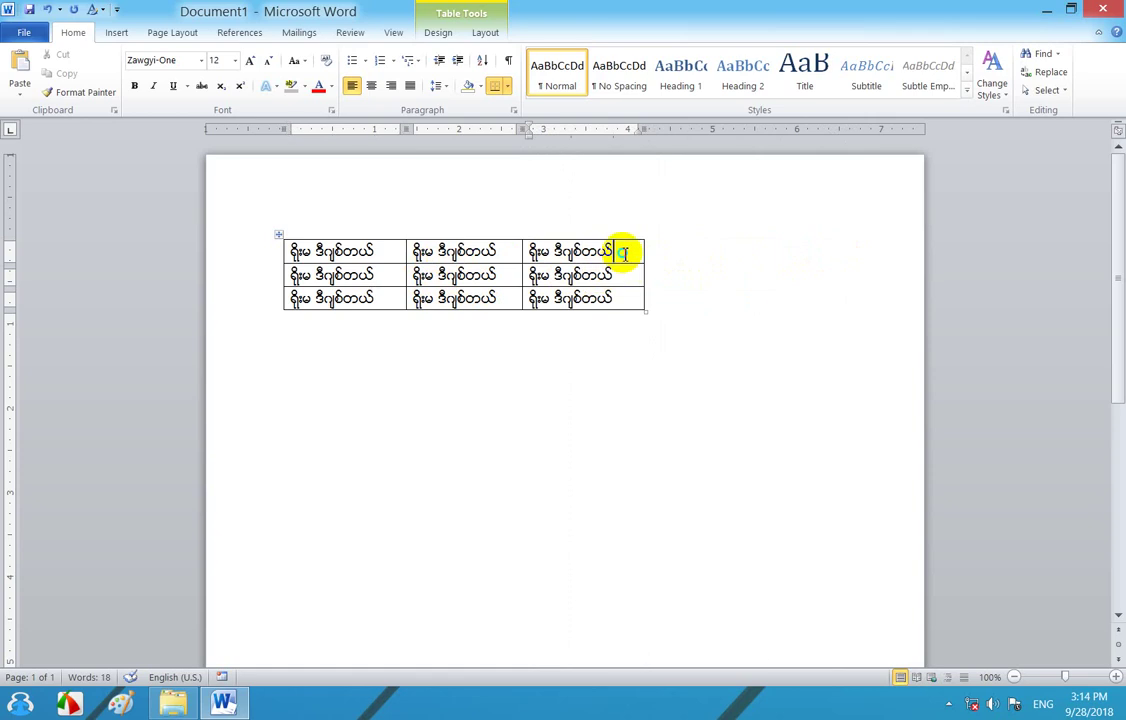
Insert an empty column to the right of the third column
right_click(625, 258)
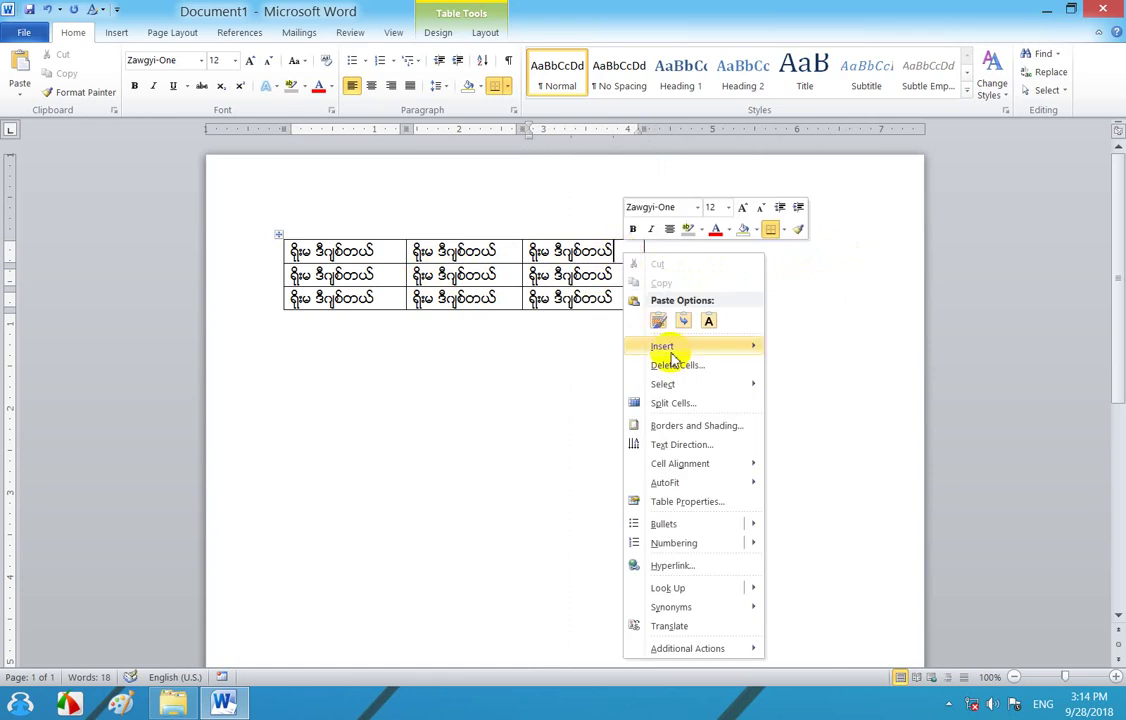
mouse_move(740, 350)
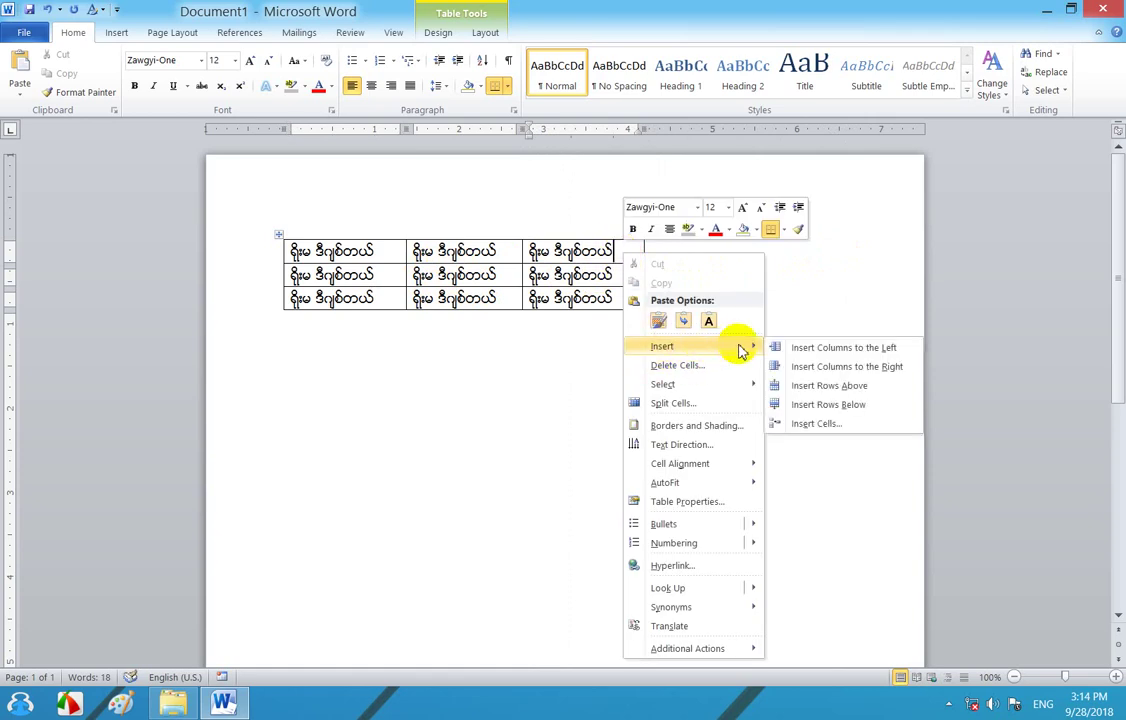
left_click(810, 367)
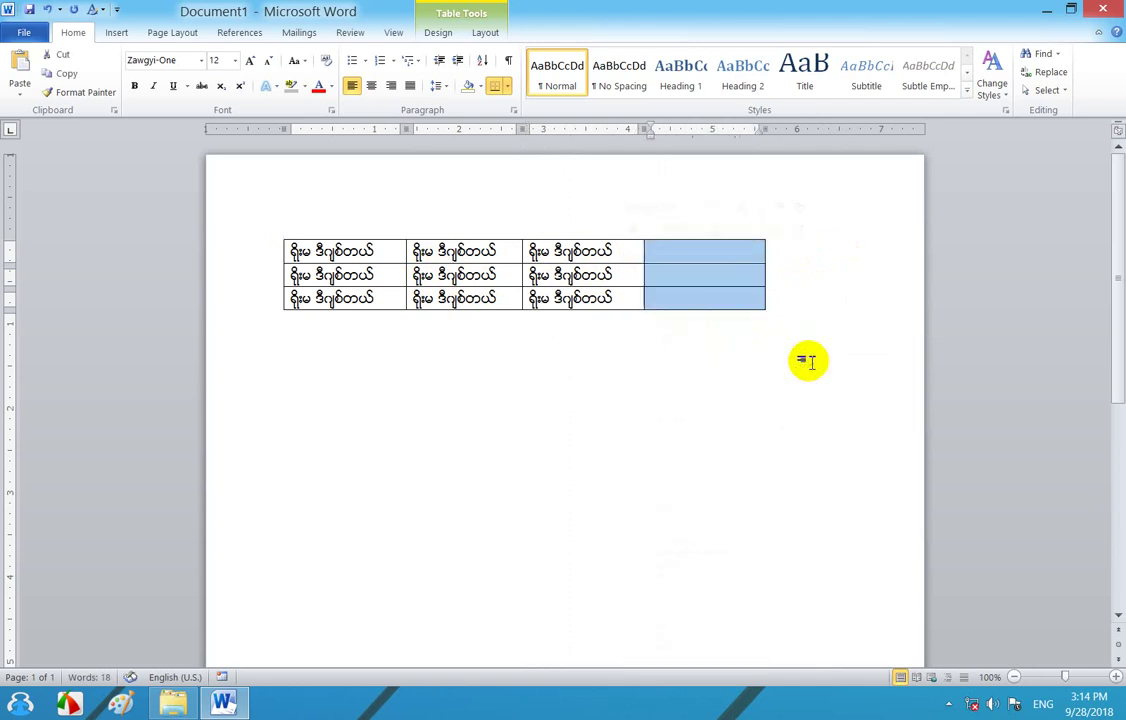
left_click(289, 252)
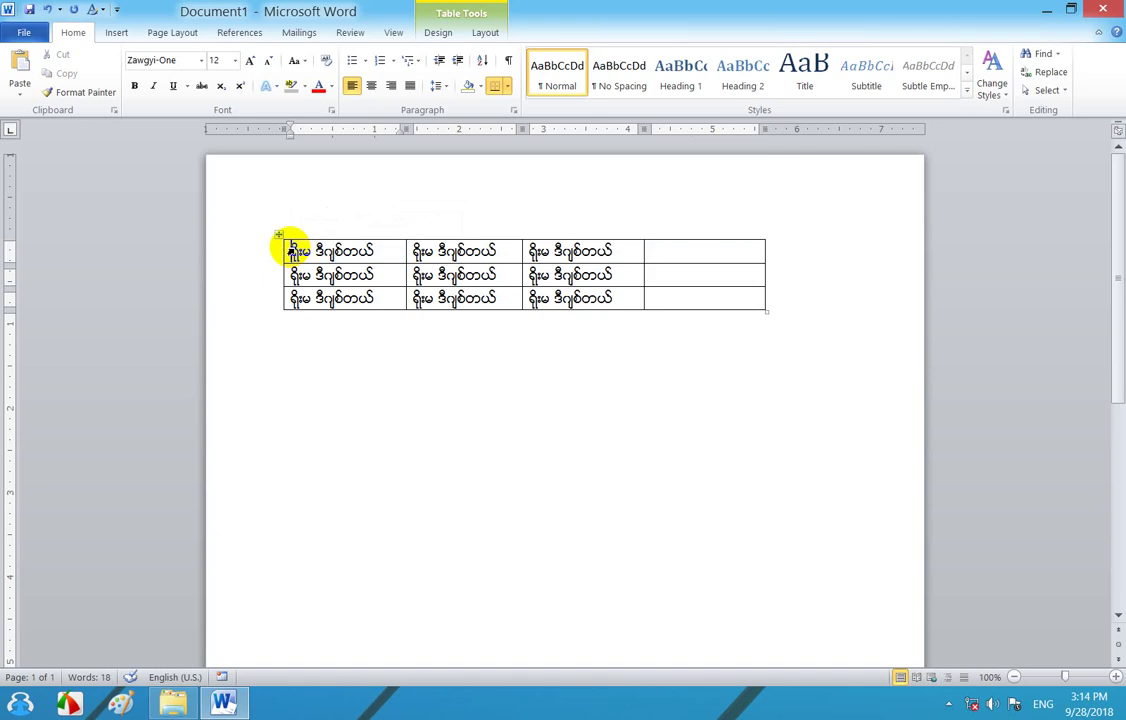
Insert an empty column to the left of the first column
right_click(294, 254)
mouse_move(397, 340)
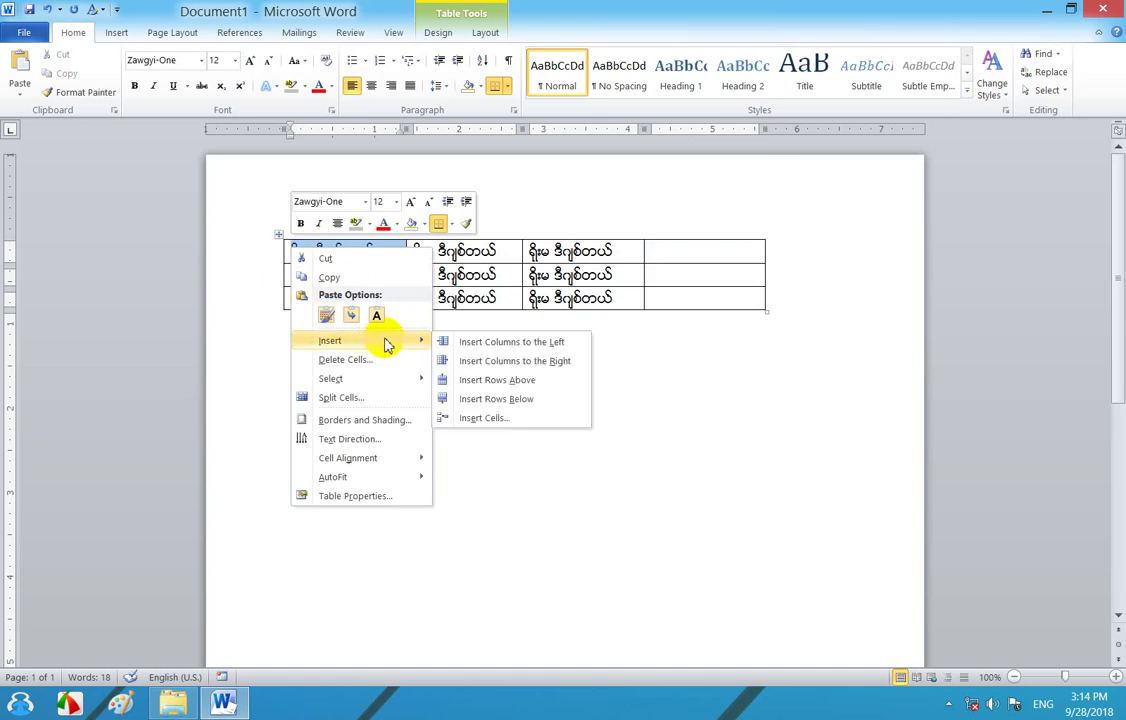
left_click(503, 342)
left_click(305, 251)
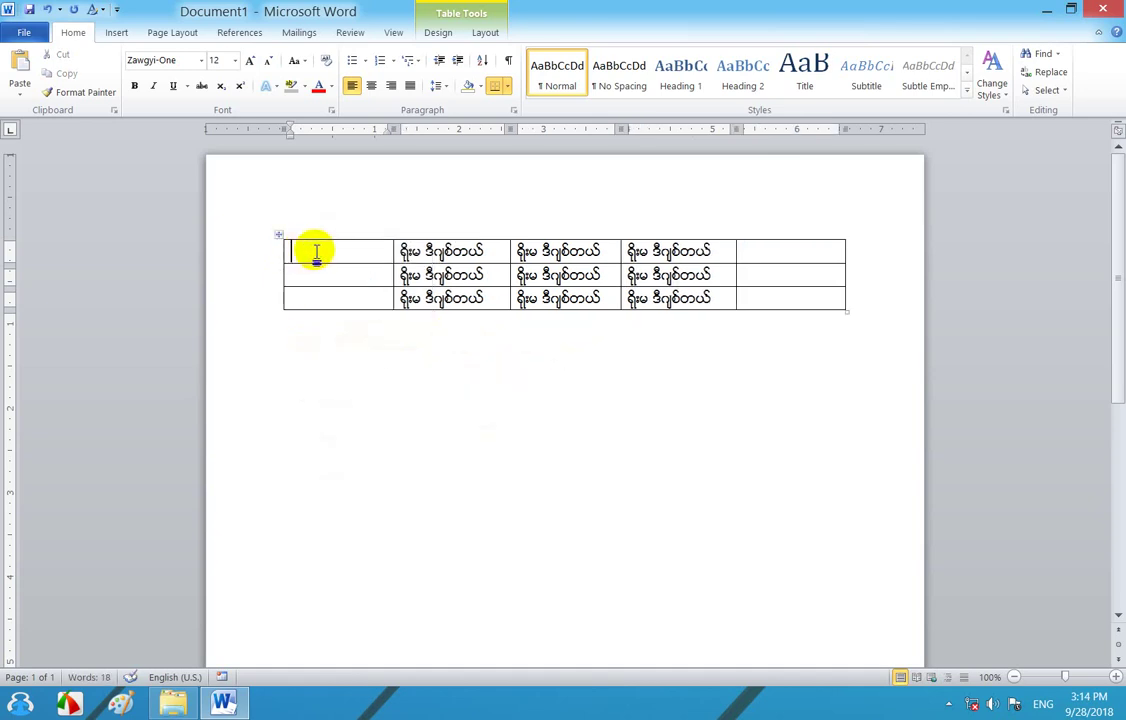
Insert two empty rows above the table's first row
right_click(304, 249)
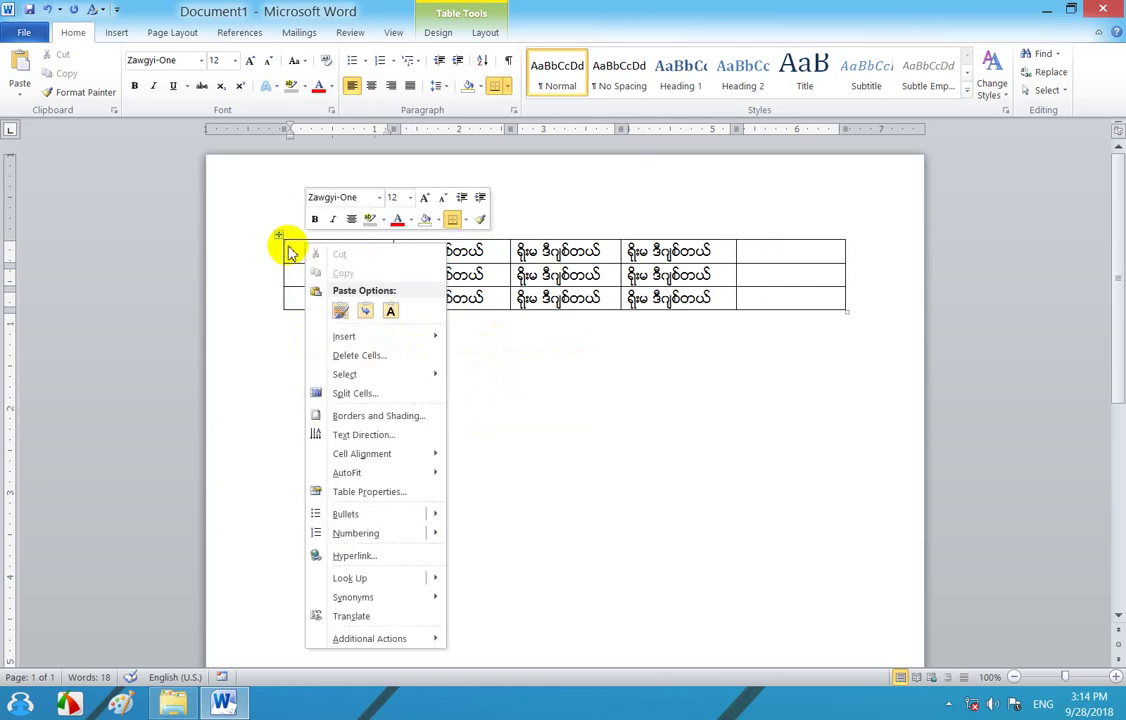
right_click(290, 250)
mouse_move(379, 343)
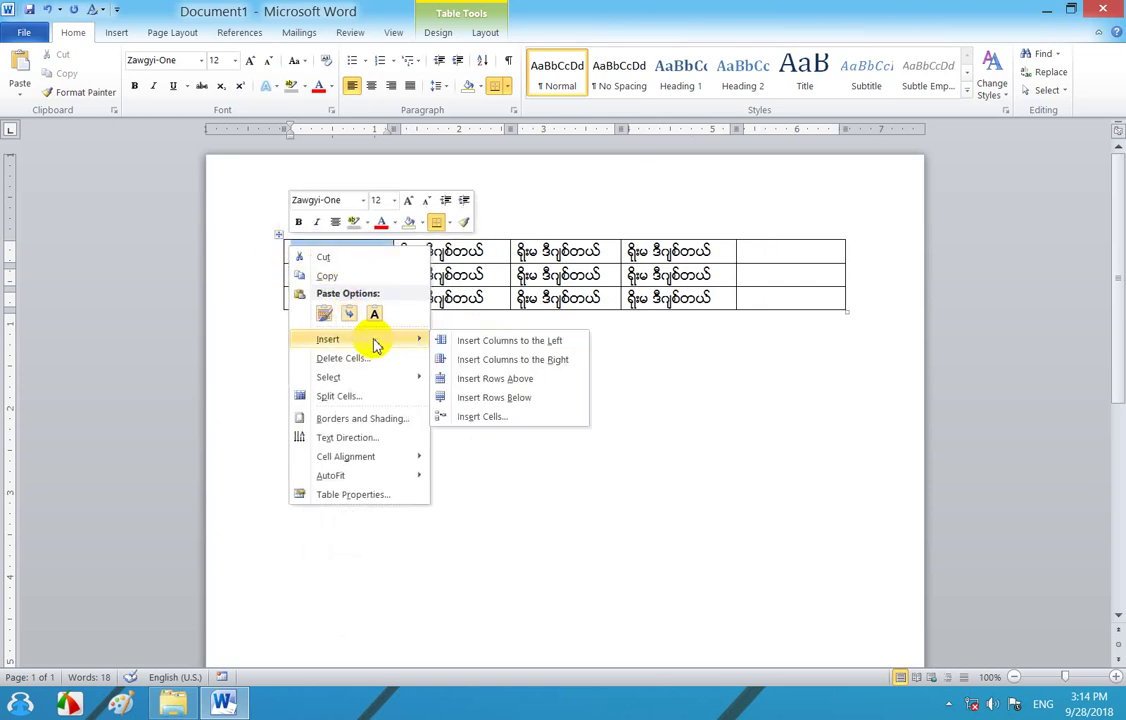
left_click(475, 380)
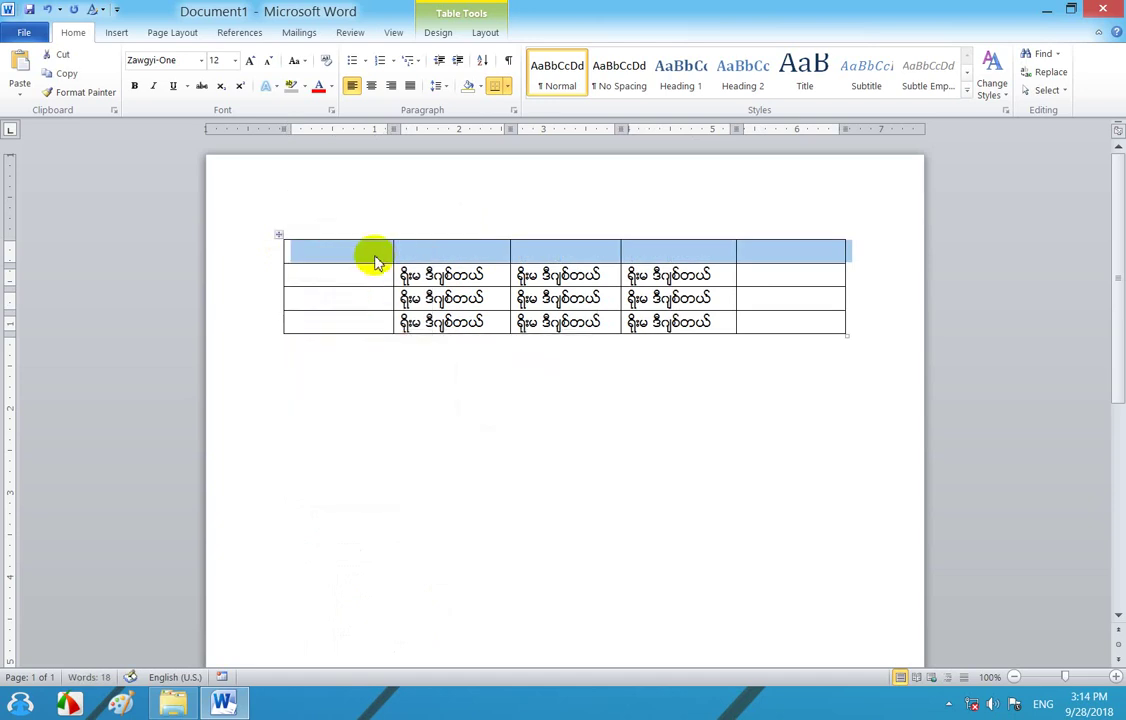
left_click(297, 250)
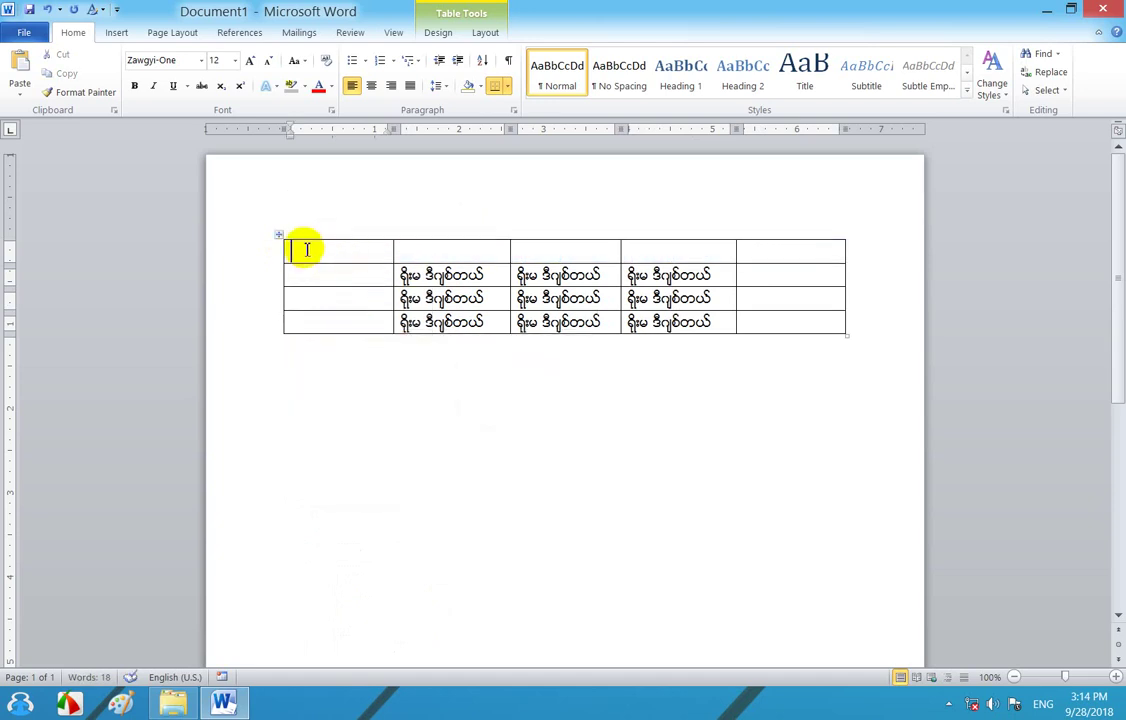
right_click(306, 248)
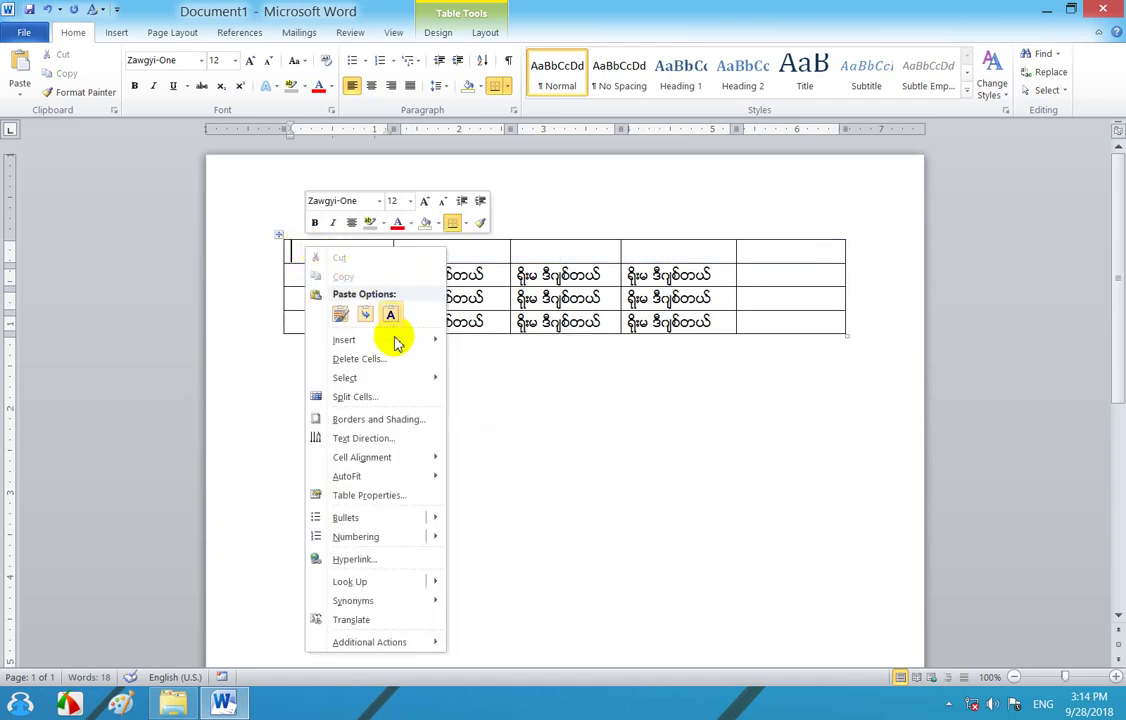
mouse_move(403, 349)
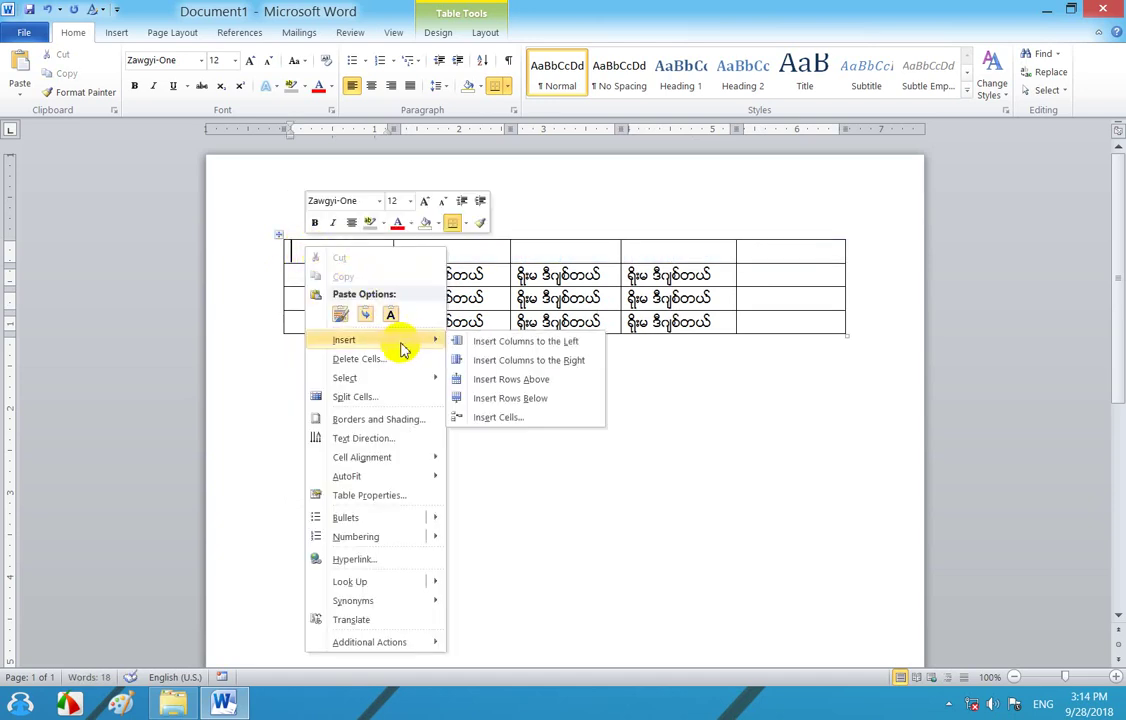
left_click(511, 382)
Insert two empty rows below the last row, then select the 3x3 block of Burmese cells
left_click(334, 350)
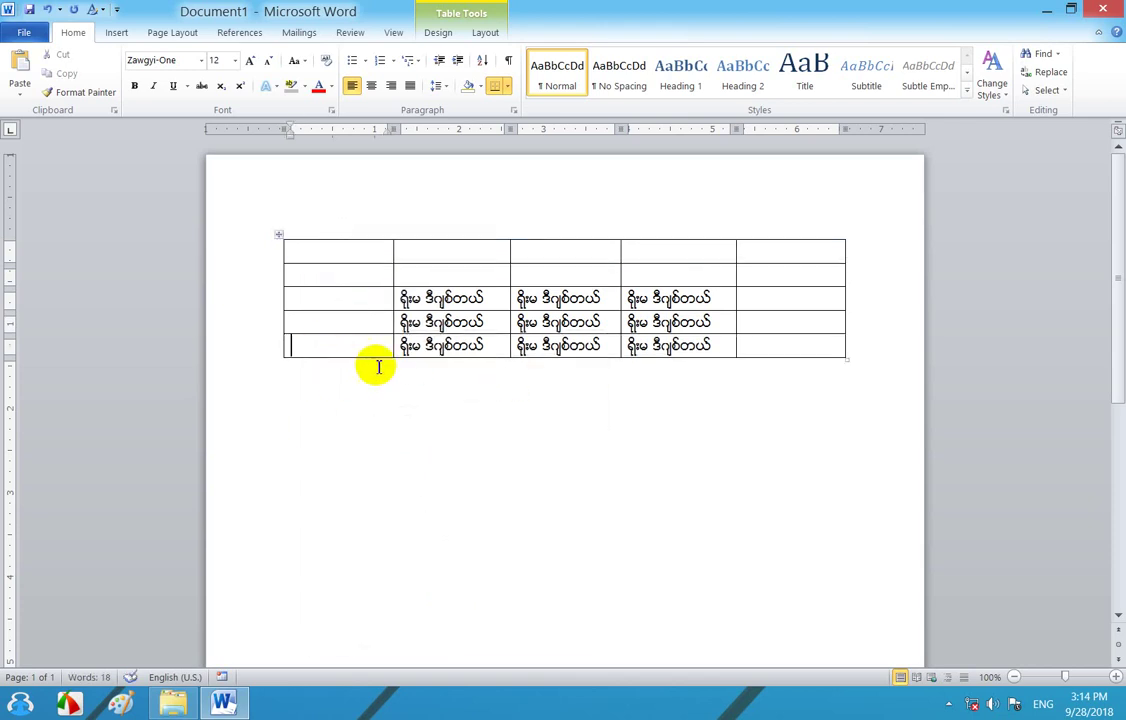
right_click(320, 346)
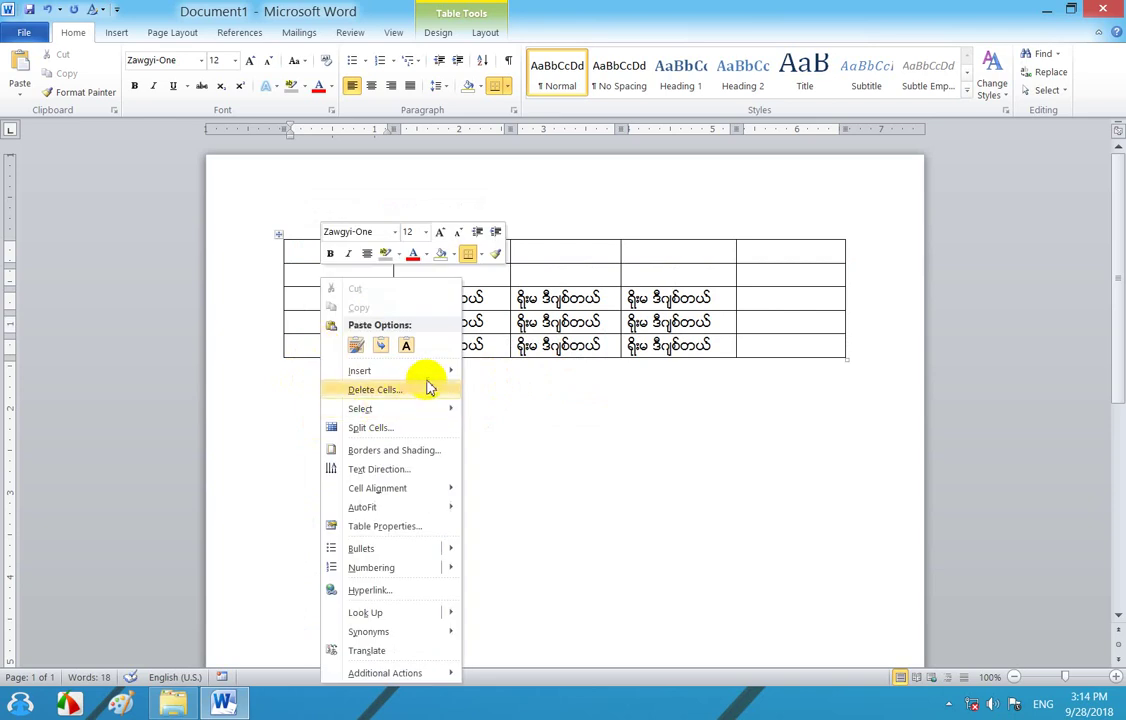
mouse_move(437, 378)
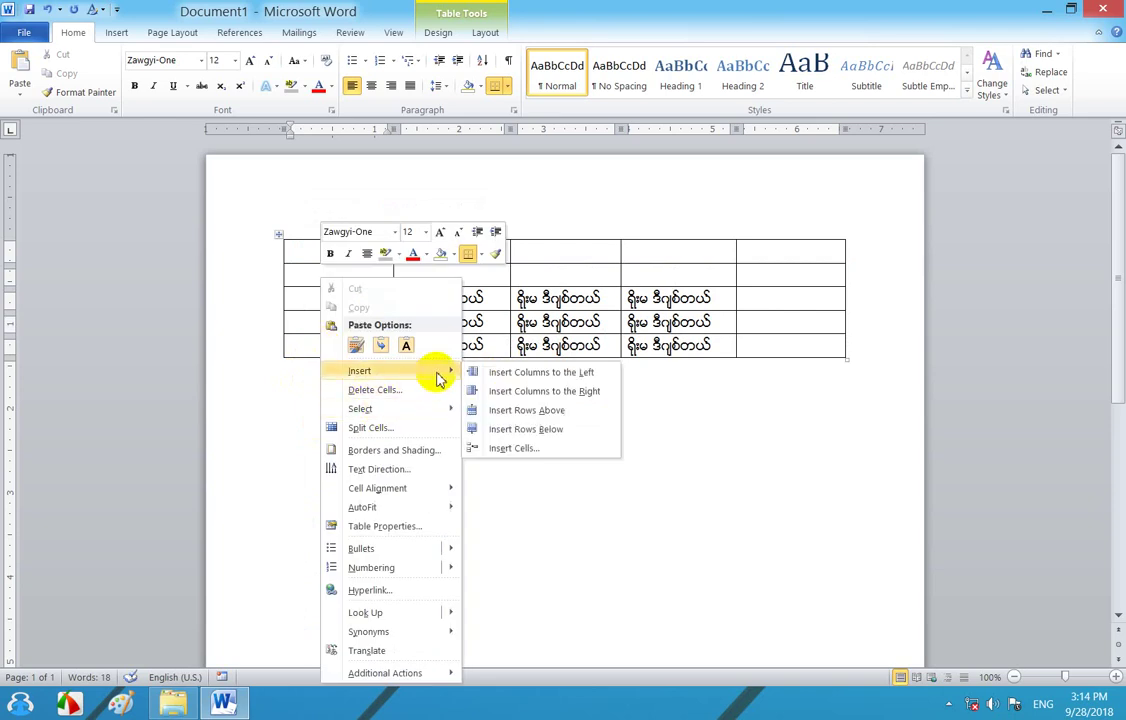
left_click(549, 438)
left_click(319, 370)
right_click(322, 372)
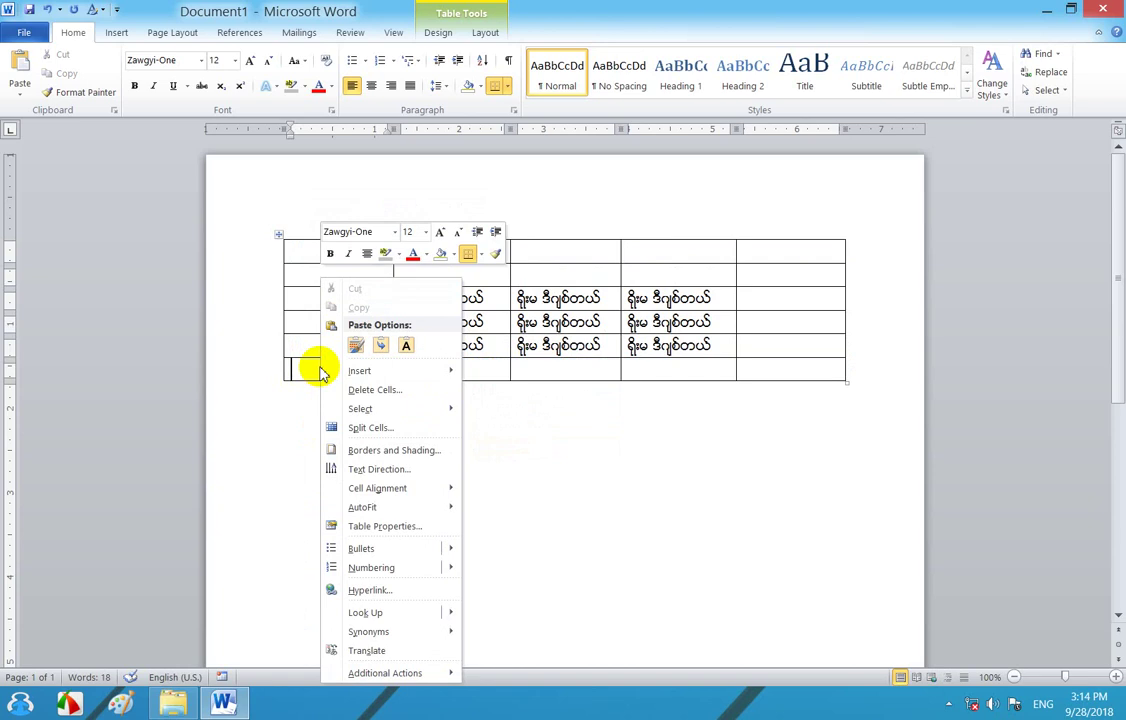
mouse_move(432, 372)
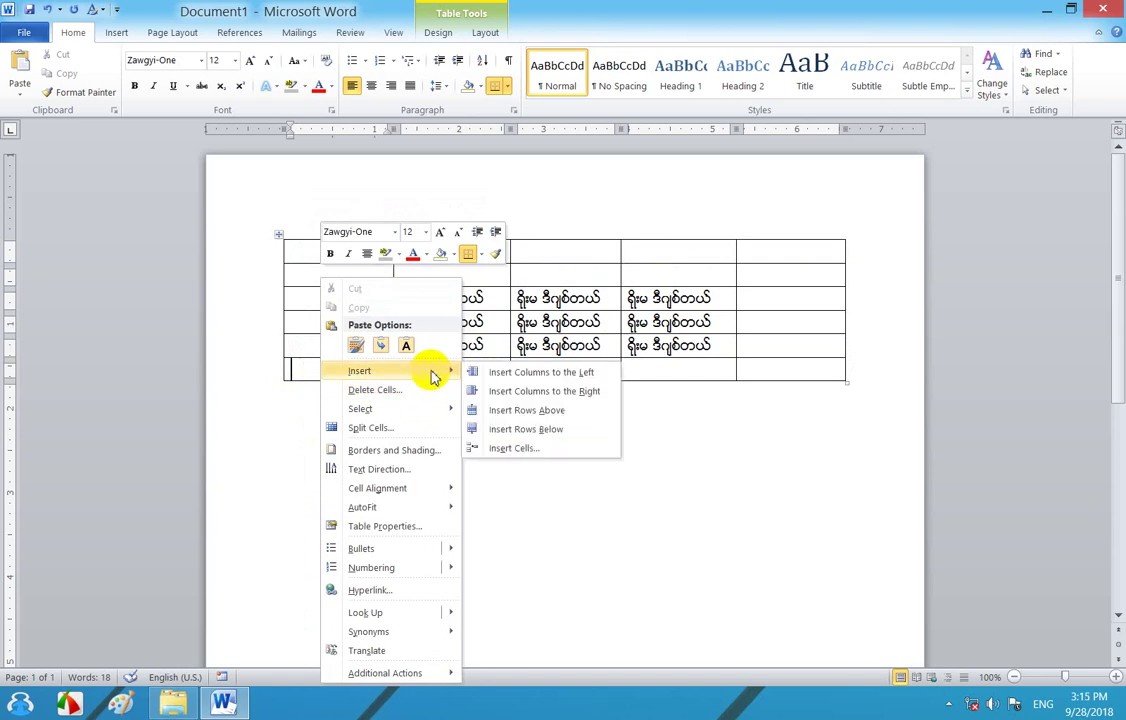
left_click(533, 432)
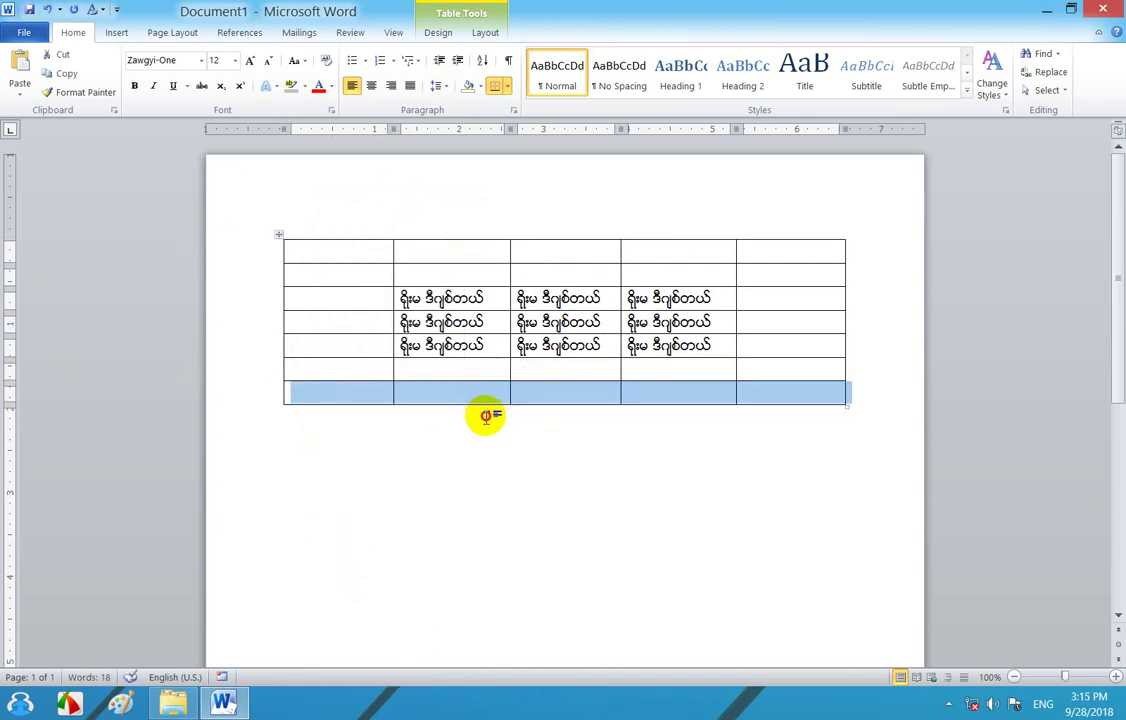
left_click(487, 417)
left_click_drag(400, 297, 672, 345)
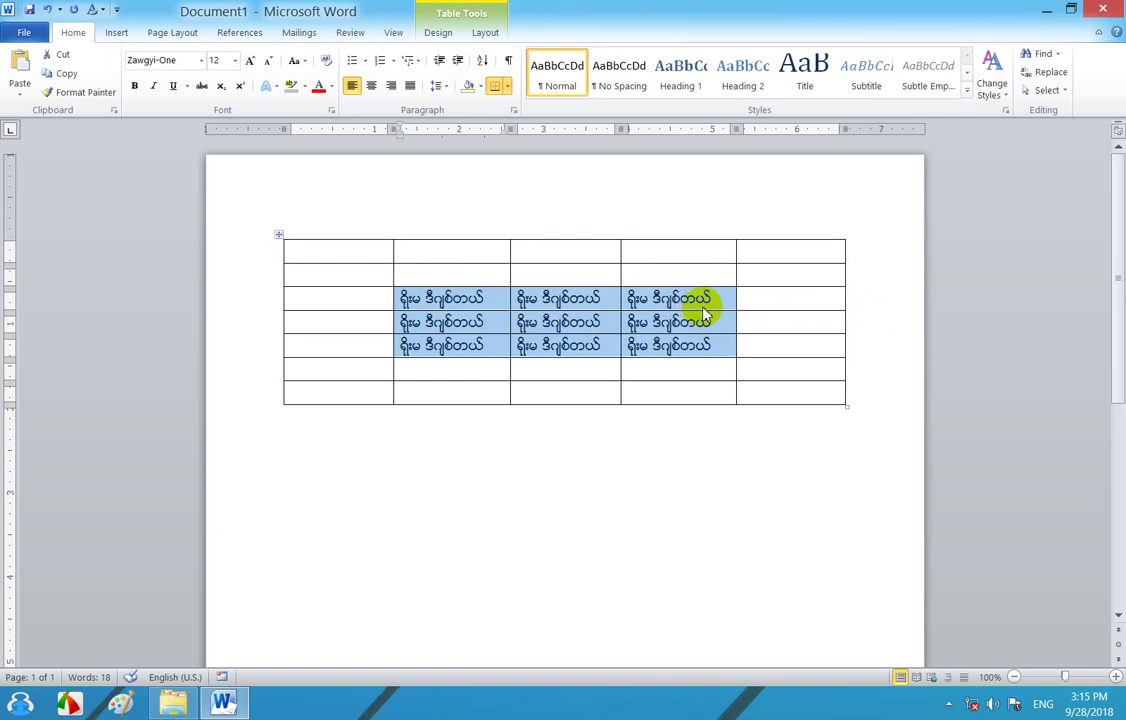
left_click(765, 291)
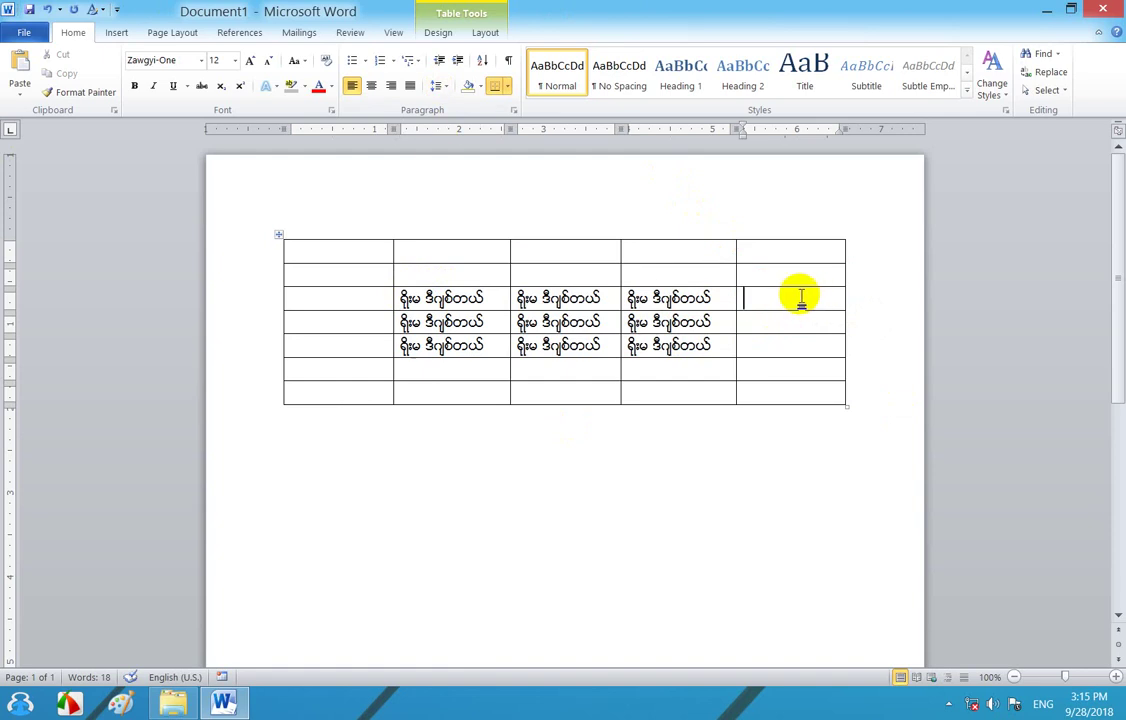
right_click(797, 297)
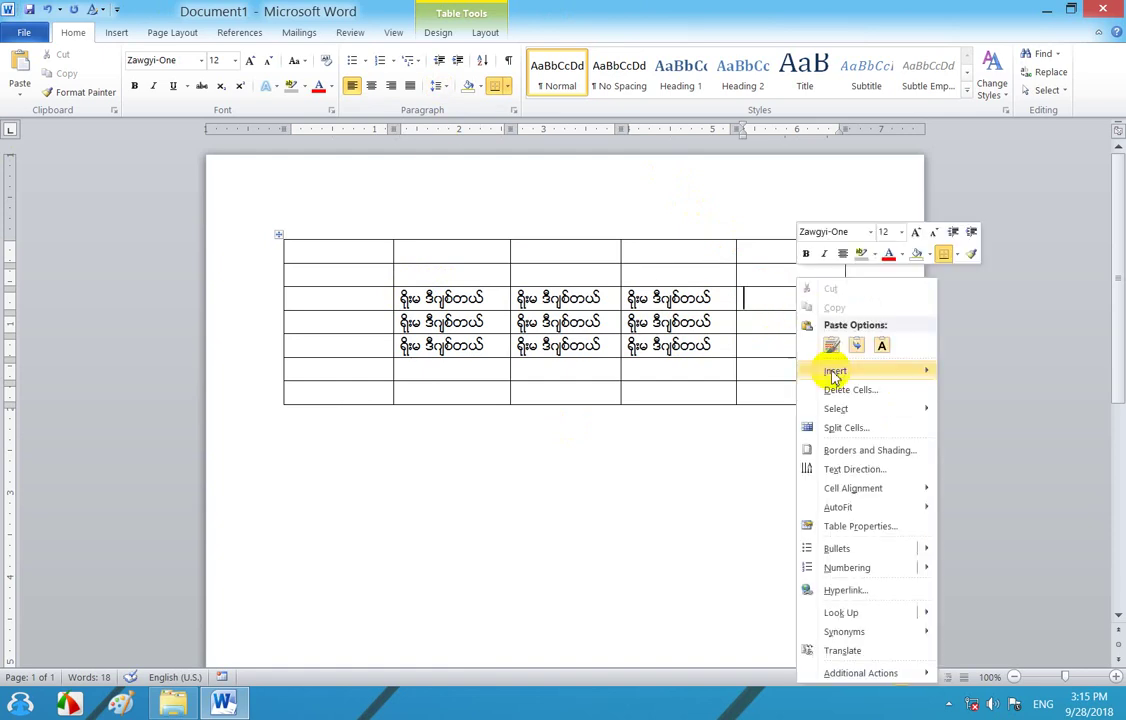
mouse_move(834, 376)
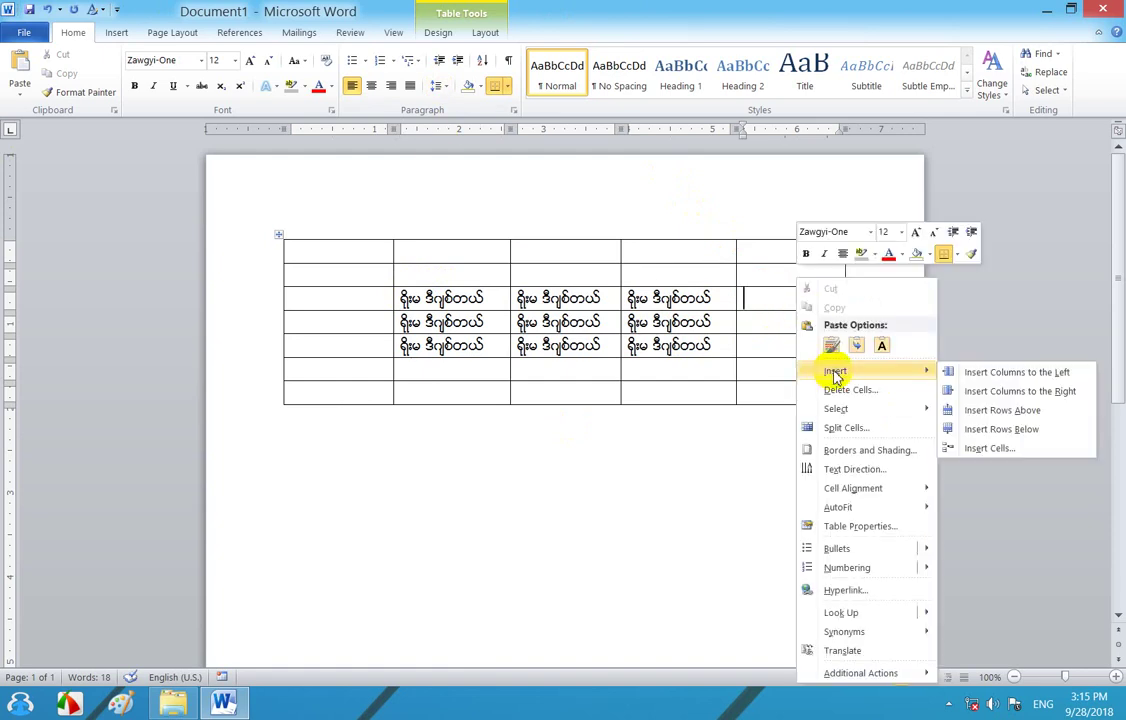
left_click(1031, 393)
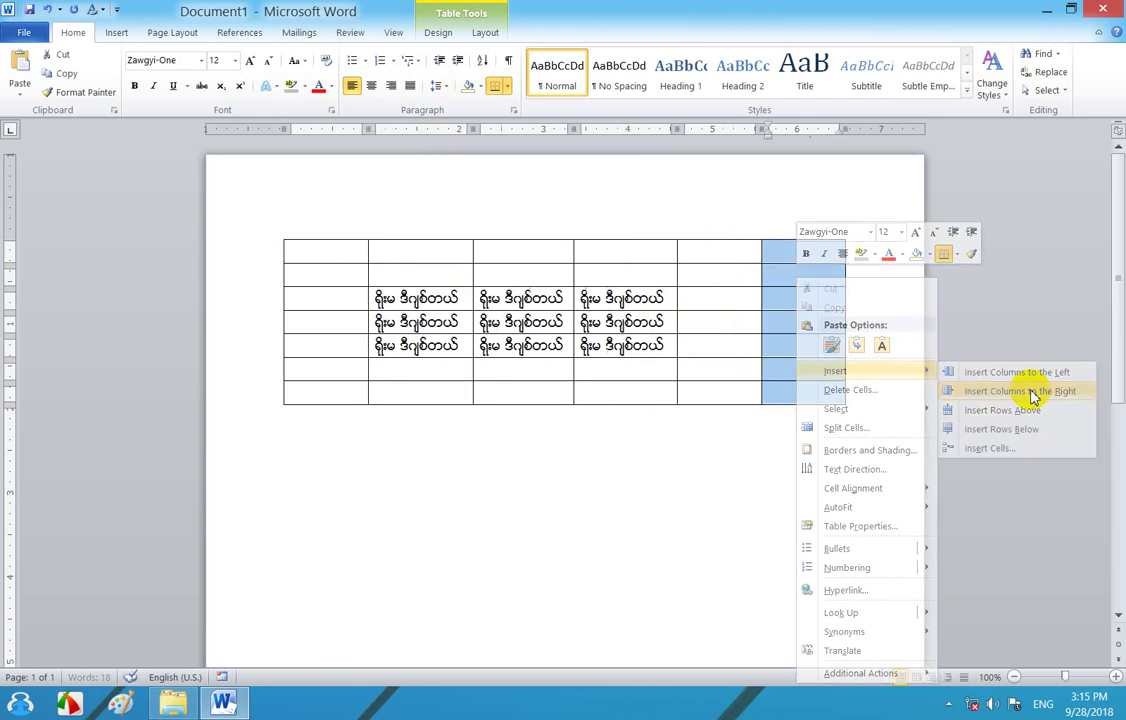
left_click(302, 303)
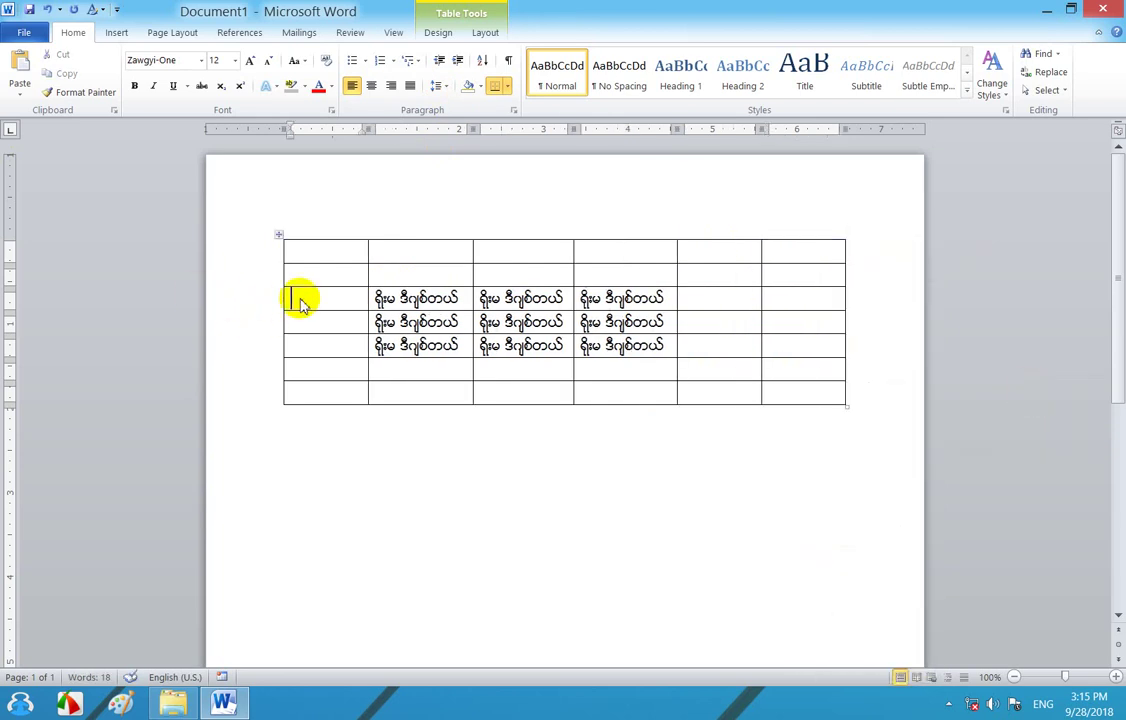
right_click(302, 300)
mouse_move(398, 374)
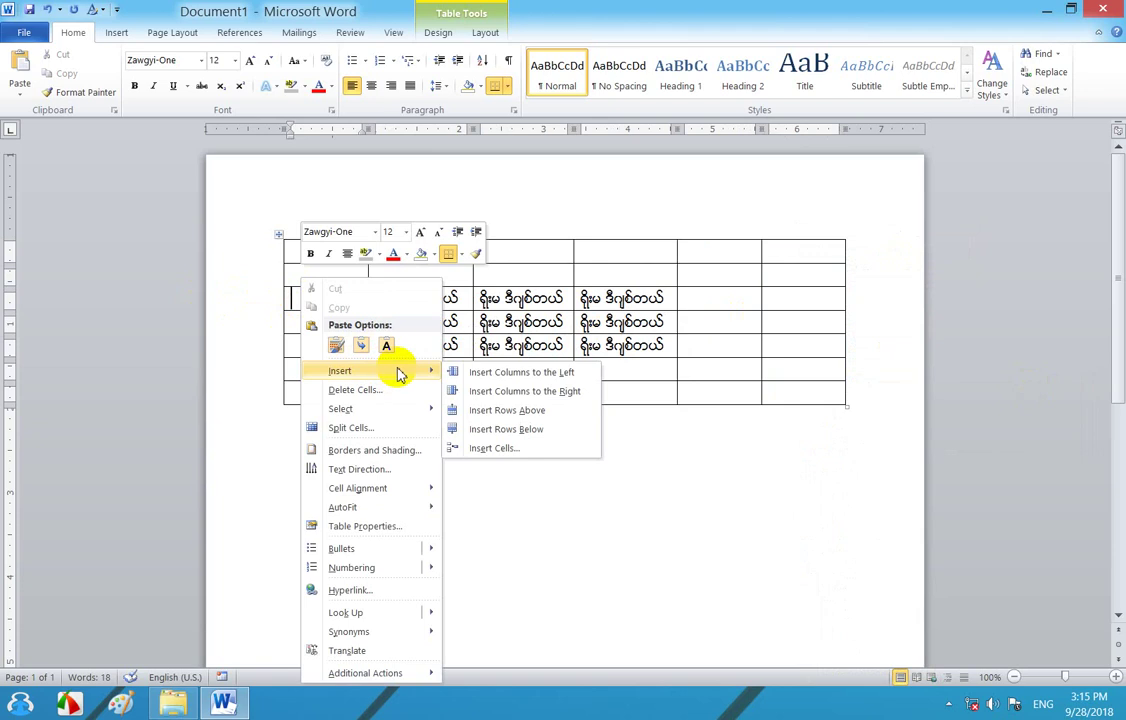
left_click(503, 375)
left_click(459, 318)
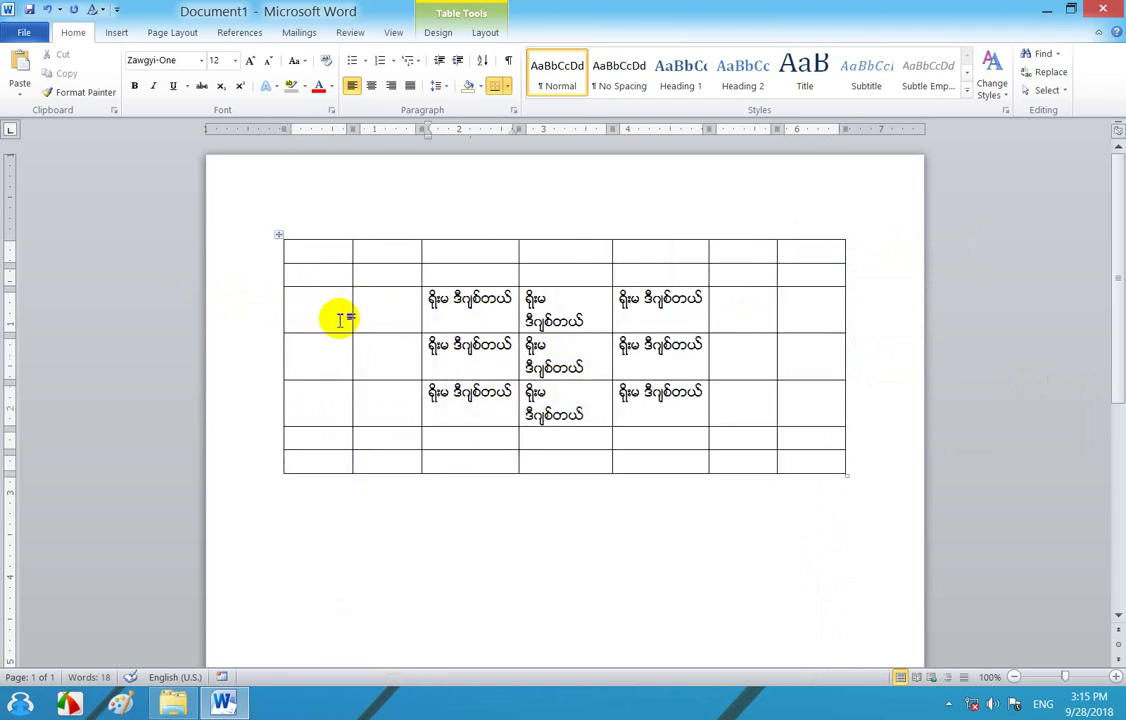
key("ctrl+z")
right_click(300, 300)
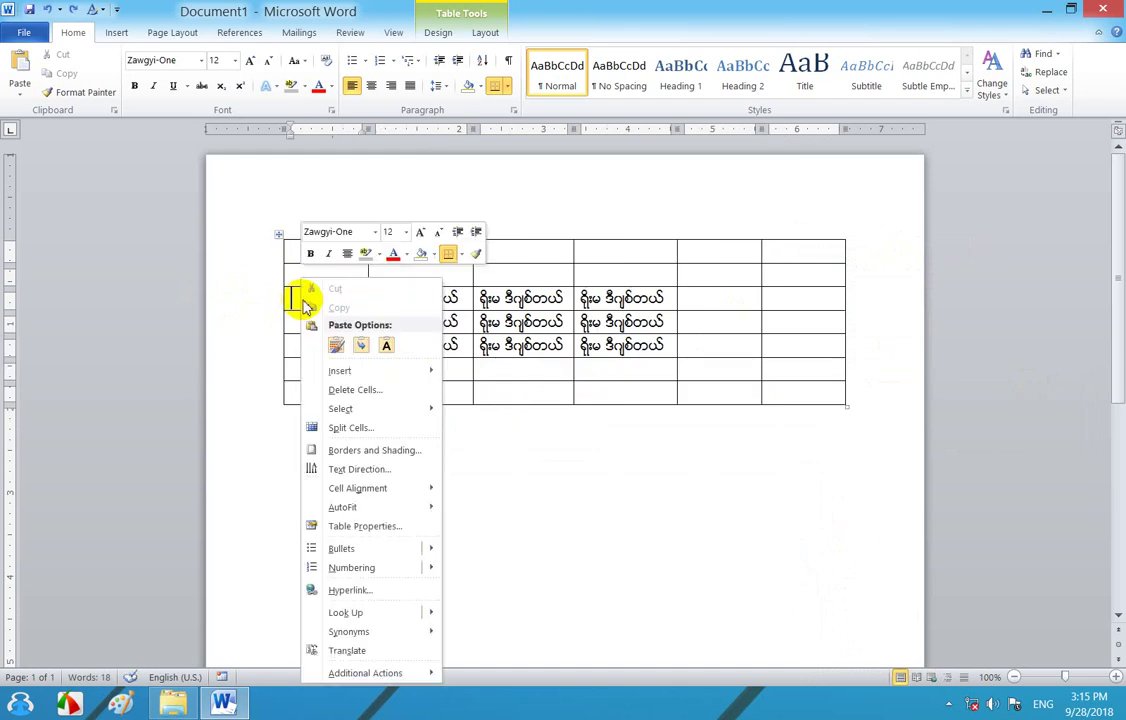
mouse_move(434, 378)
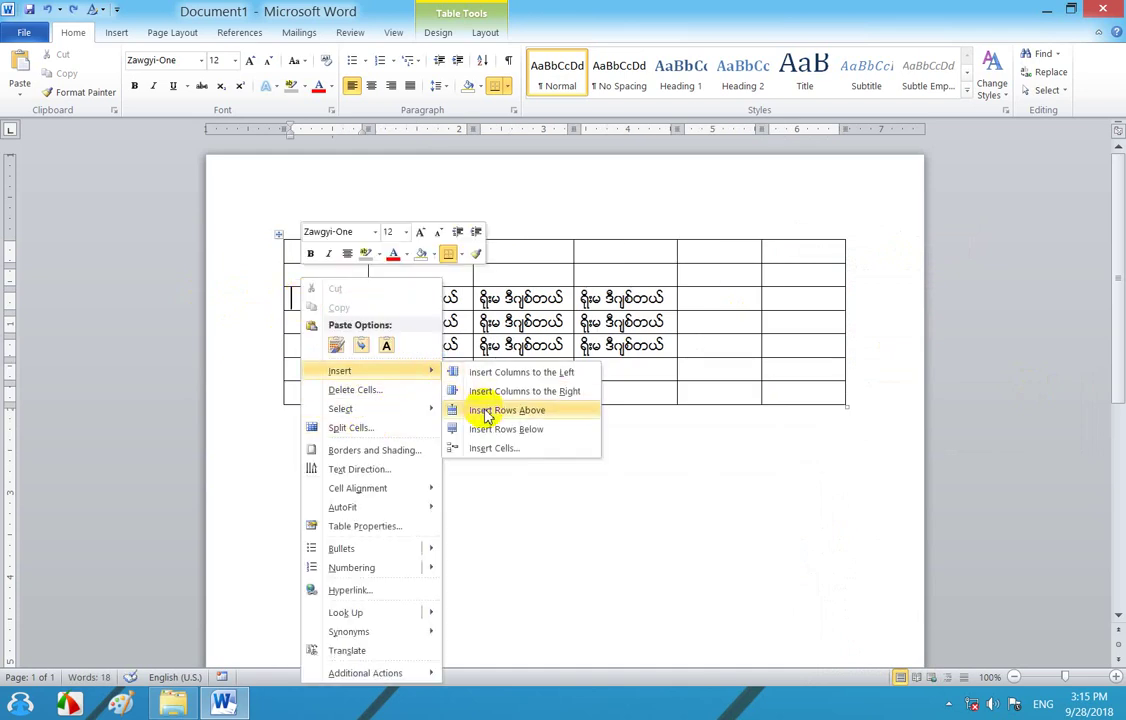
left_click(507, 373)
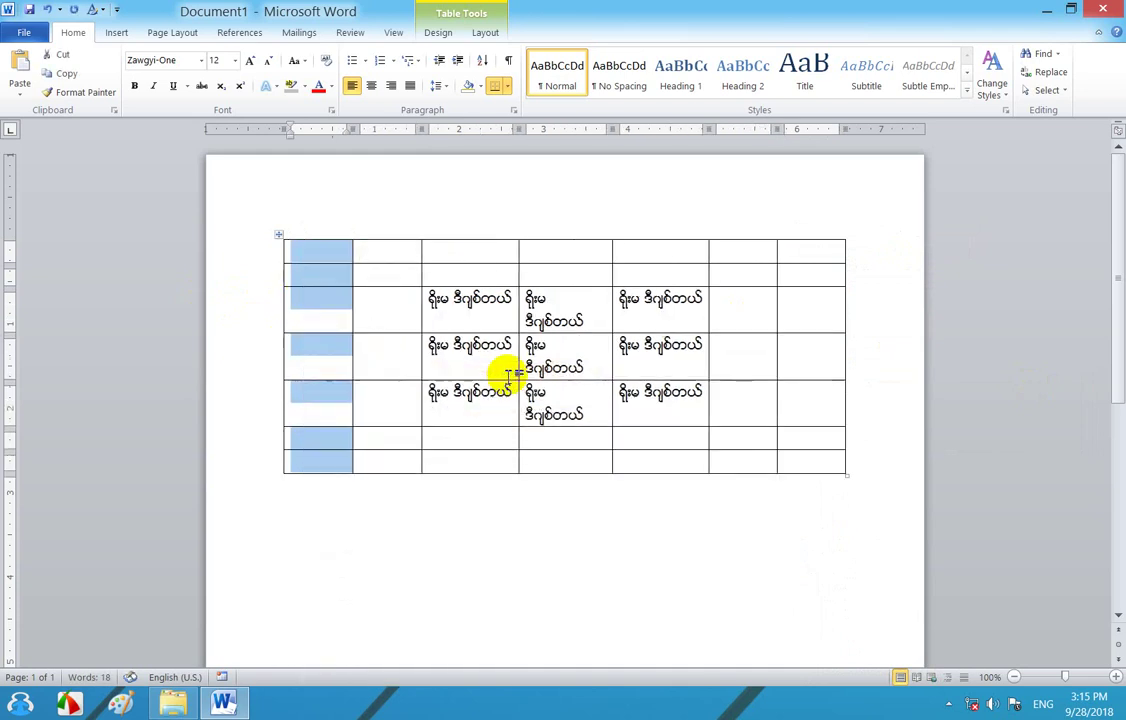
left_click(45, 12)
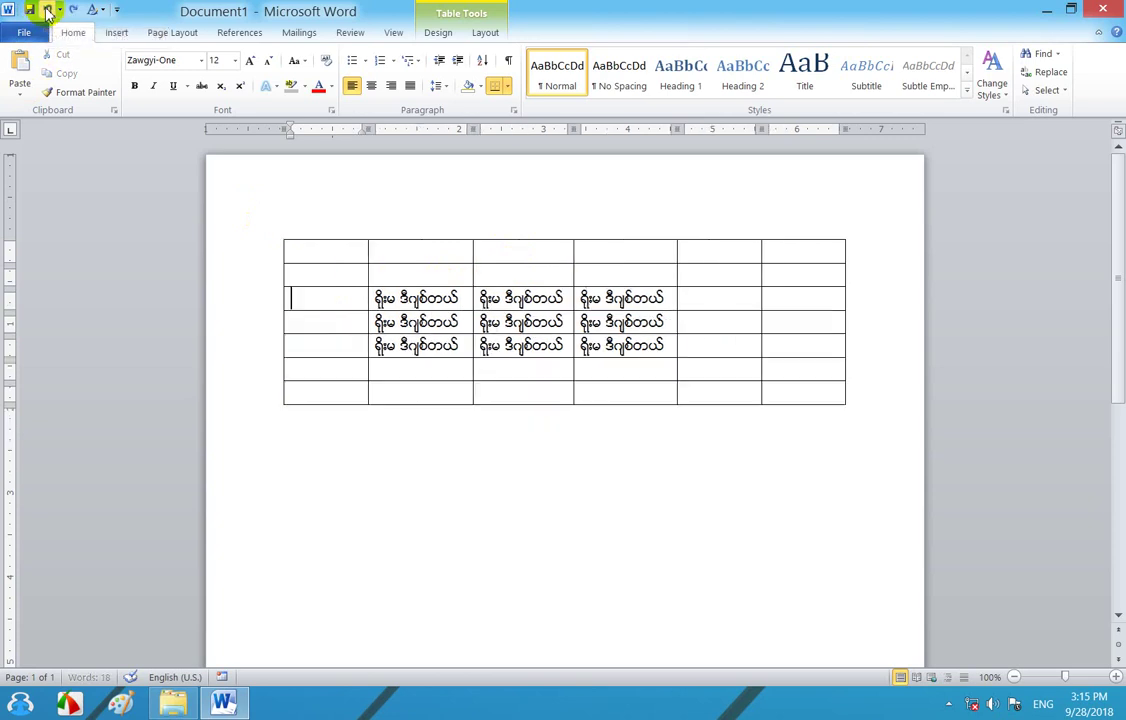
left_click(302, 470)
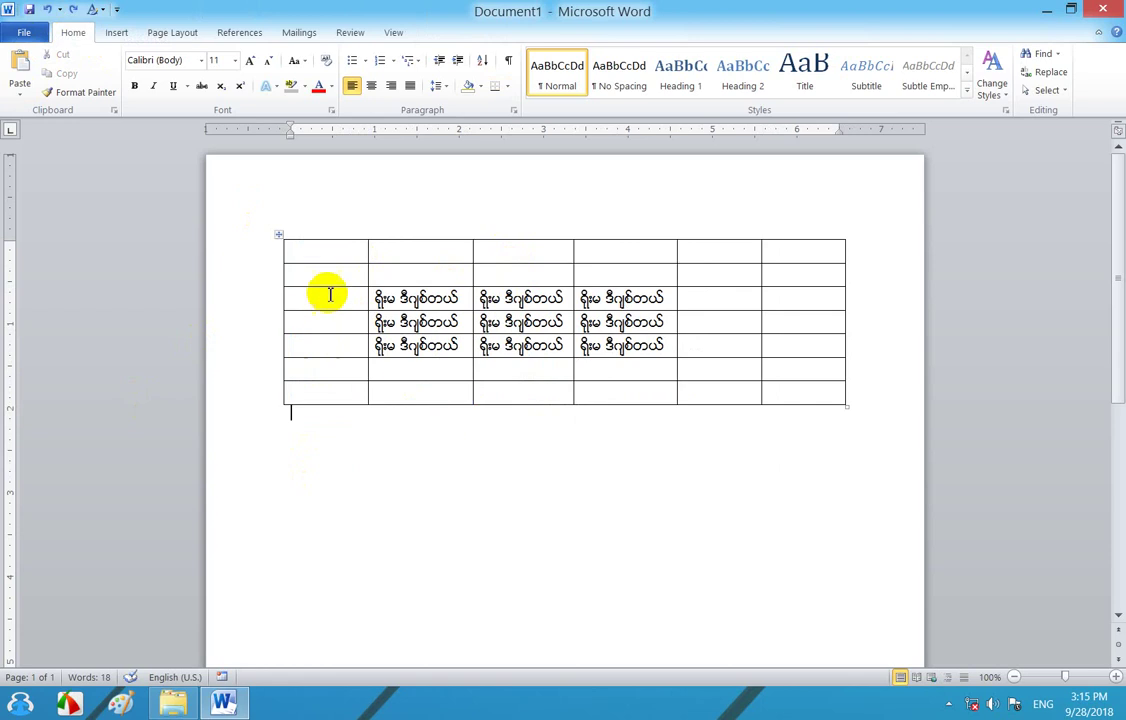
left_click(320, 252)
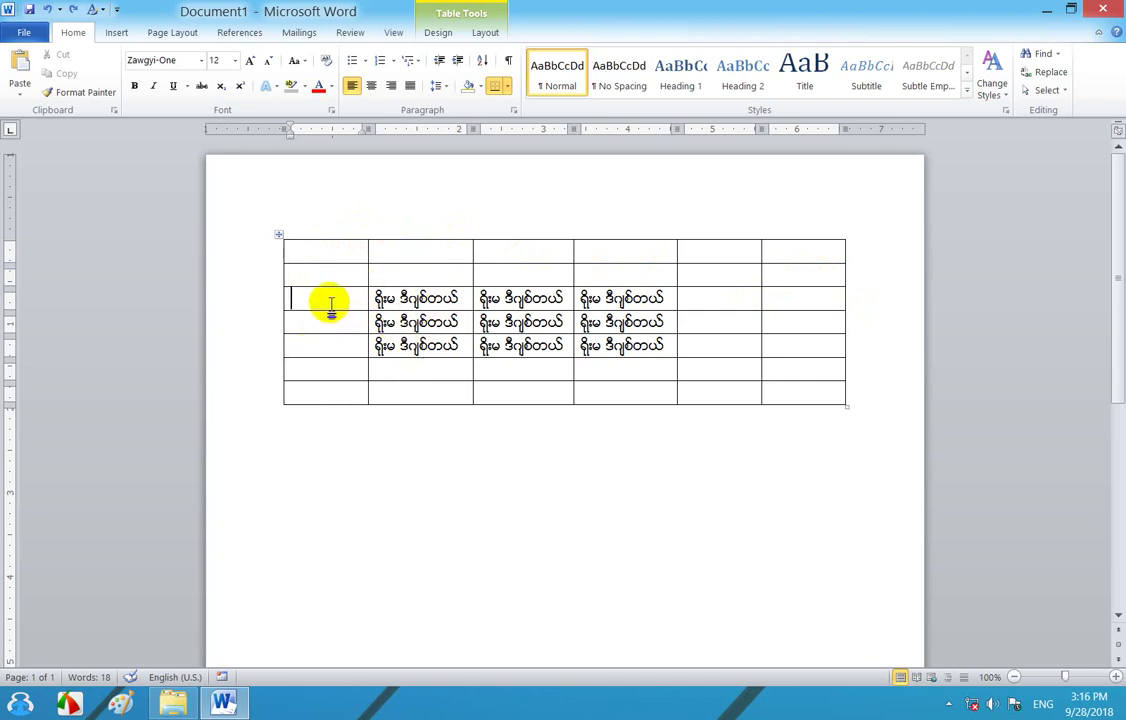
Color the second column's text red
left_click(413, 297)
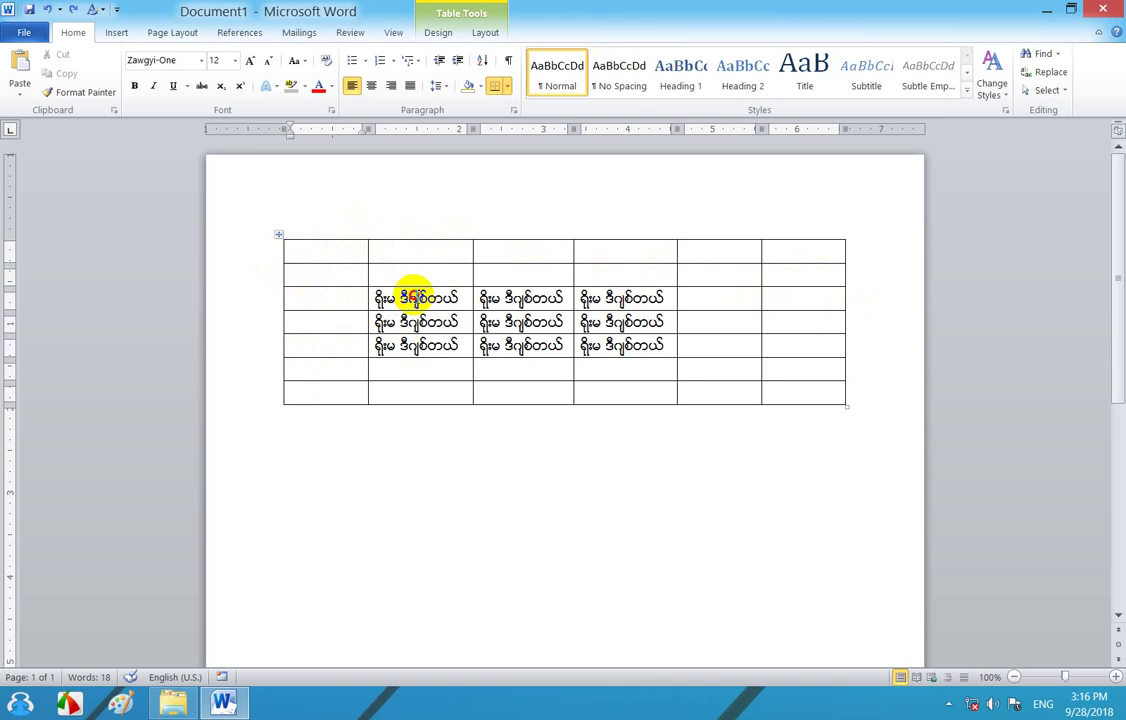
left_click(420, 218)
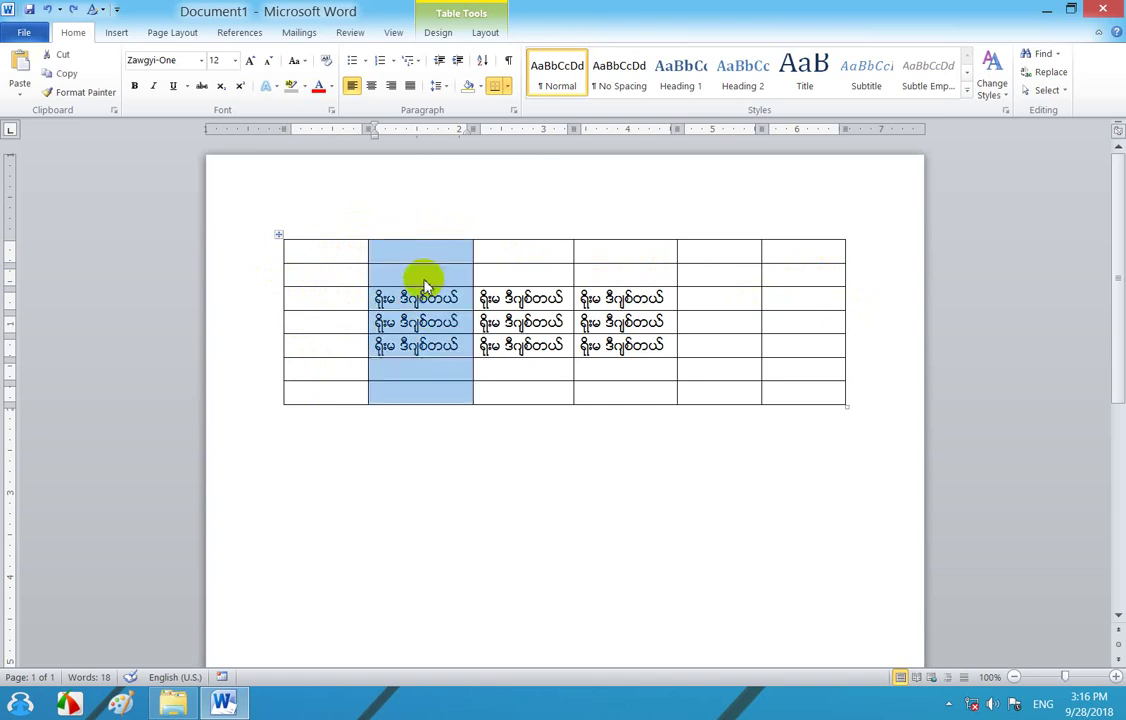
left_click(318, 88)
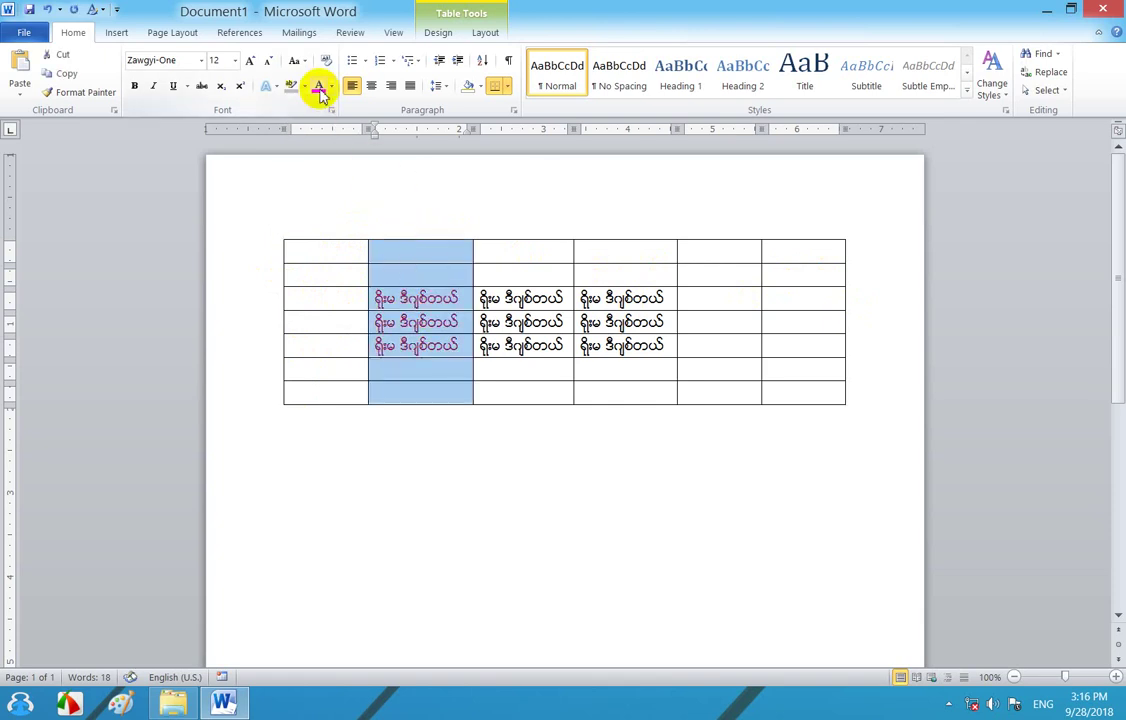
Color the fourth column's text purple from the Font Color palette
left_click(622, 228)
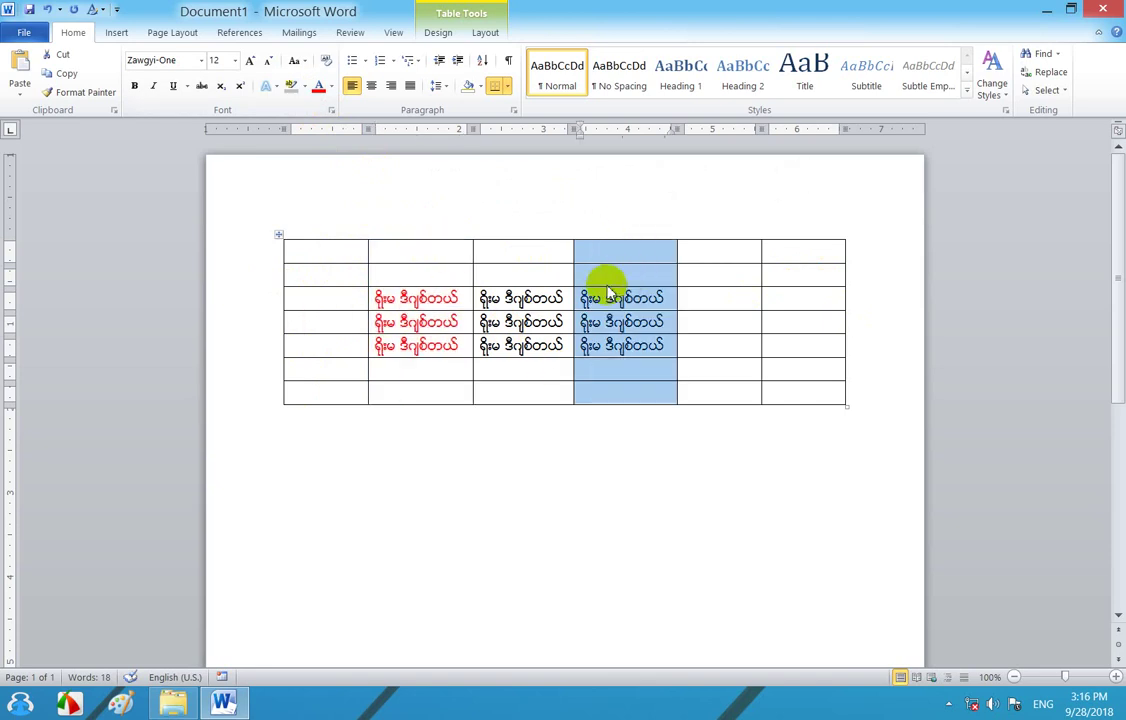
left_click(332, 88)
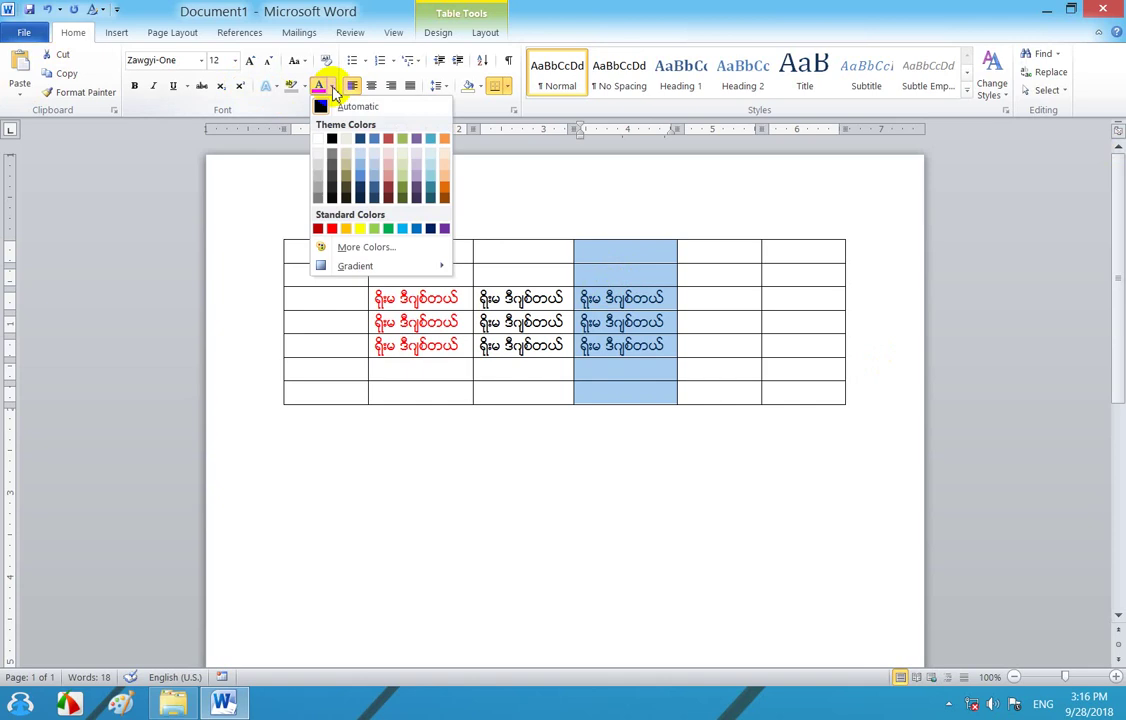
left_click(447, 232)
left_click(720, 254)
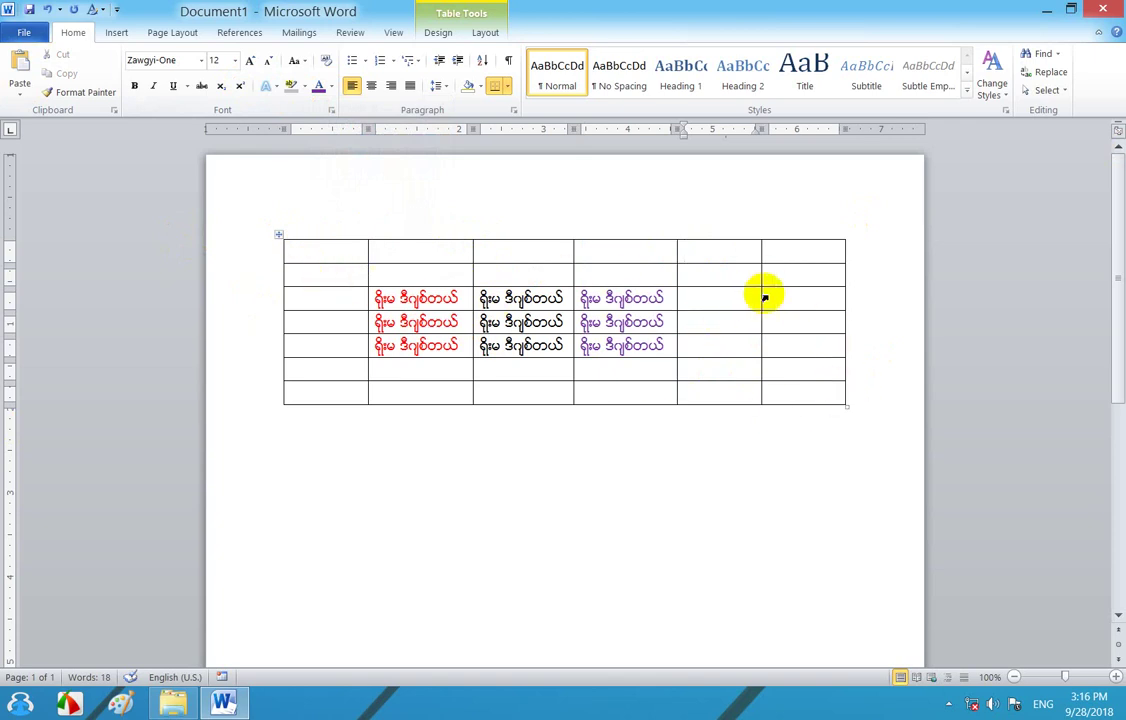
Append four empty rows below the table's last row, one at a time with Enter
left_click(851, 393)
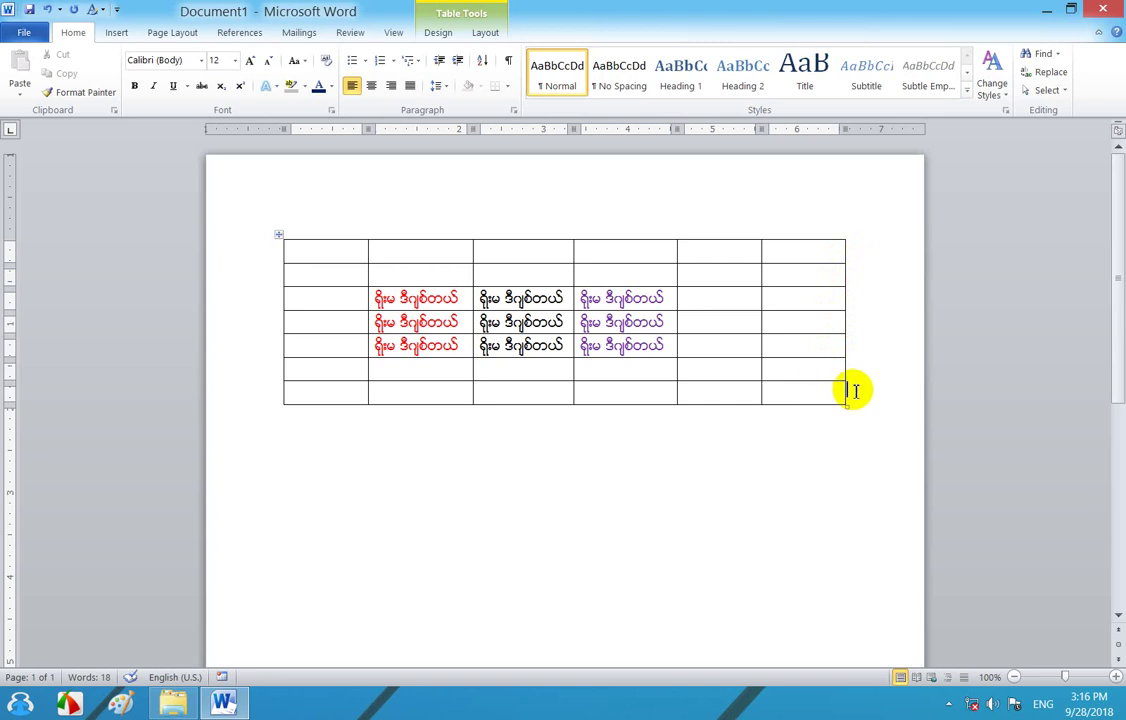
key("Return")
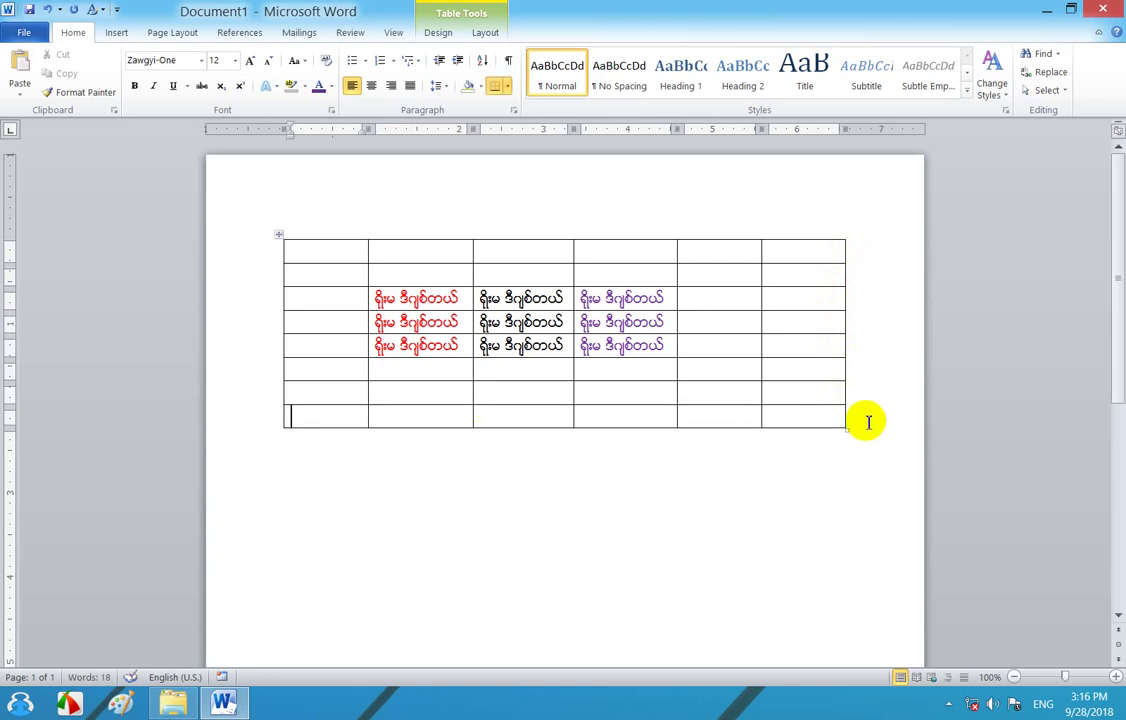
left_click(868, 421)
key("Return")
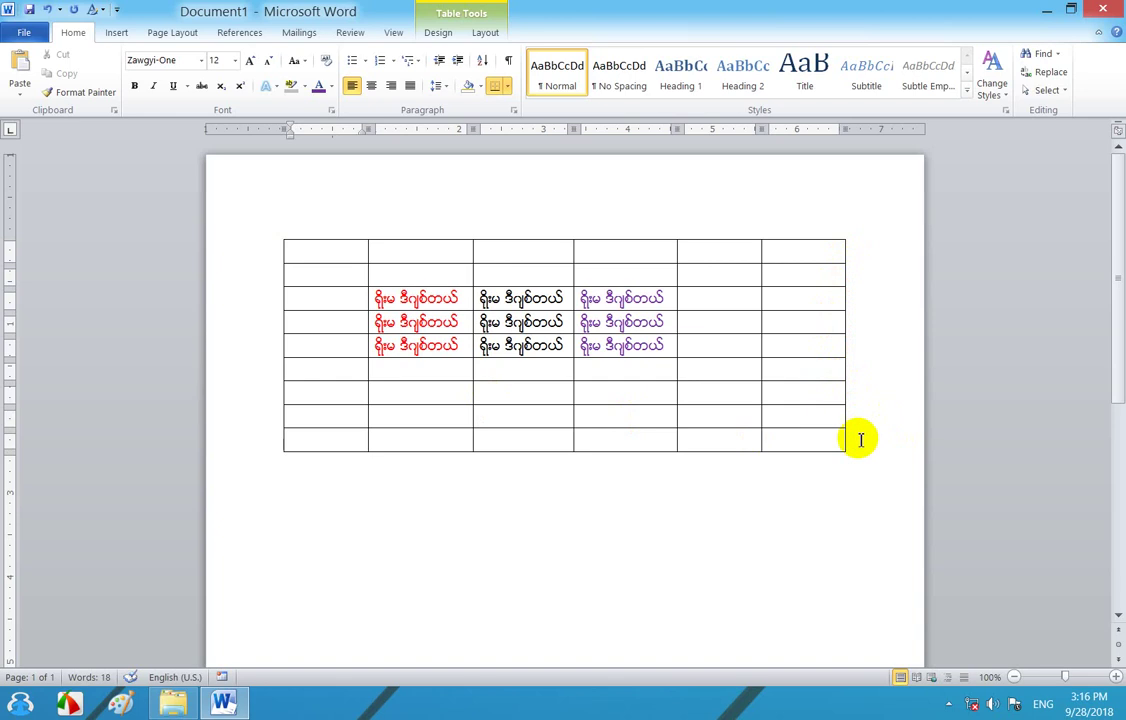
left_click(860, 439)
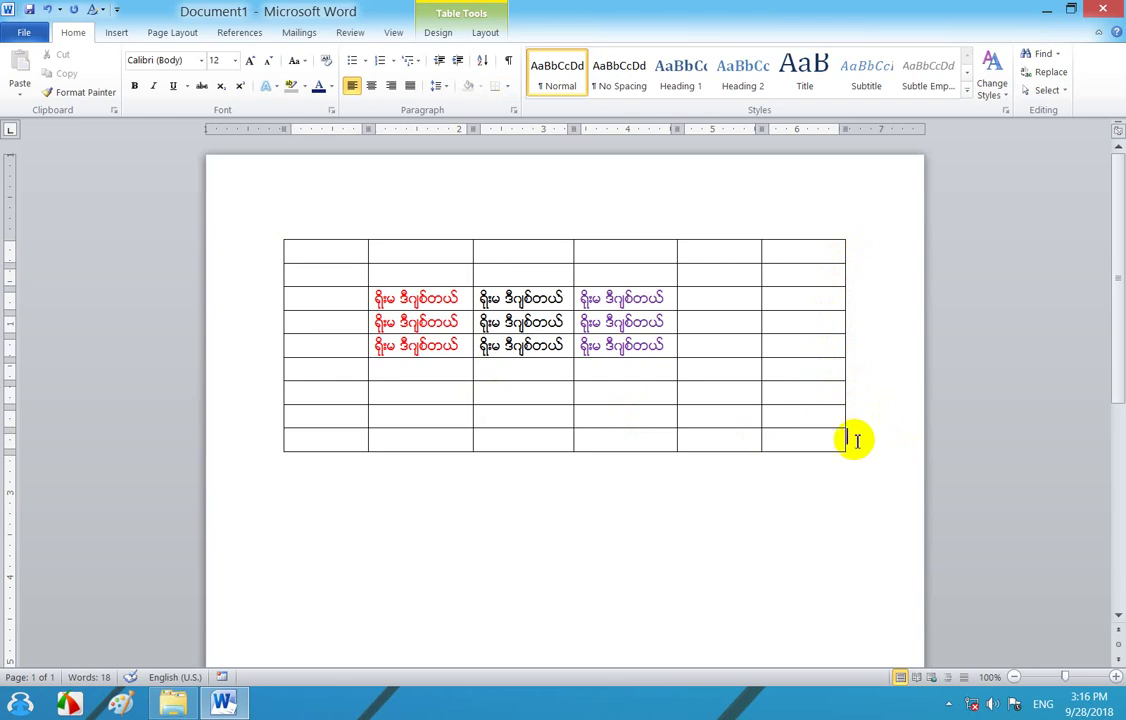
key("Return")
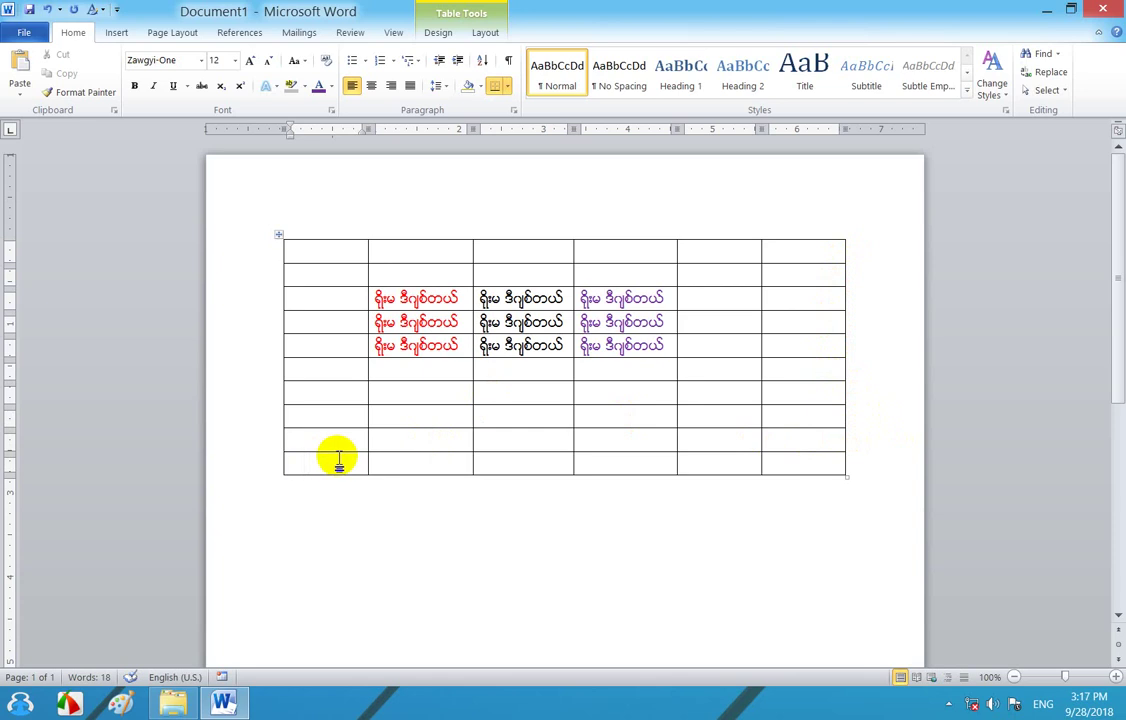
left_click(860, 466)
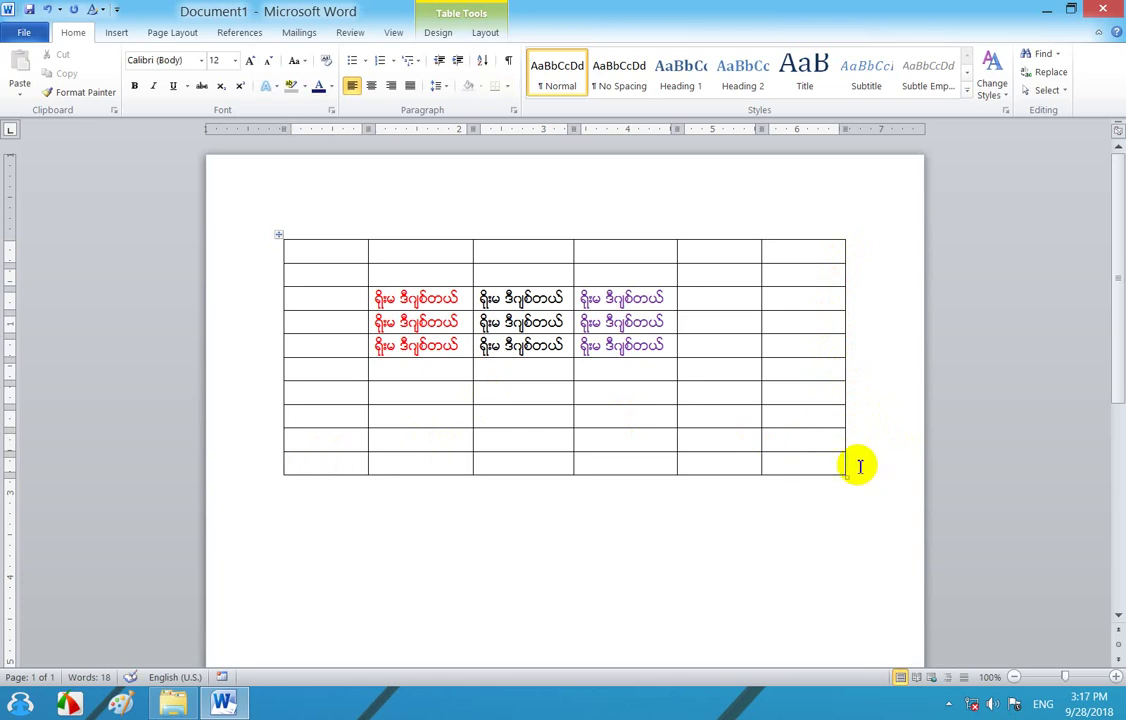
key("Return")
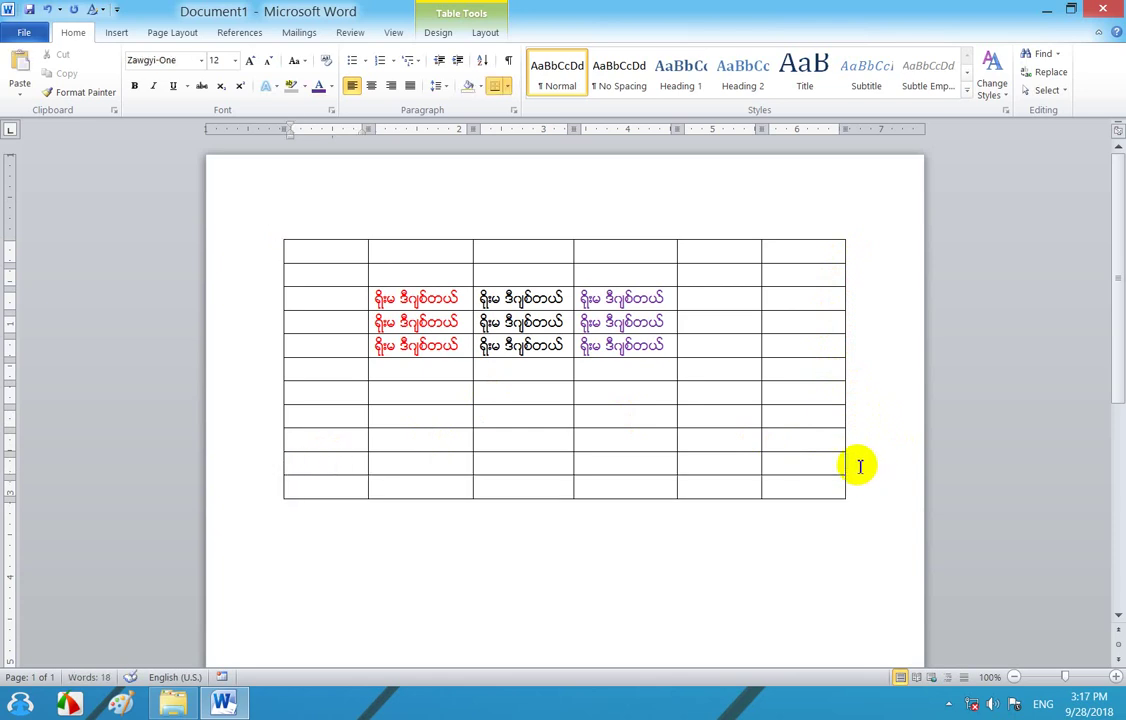